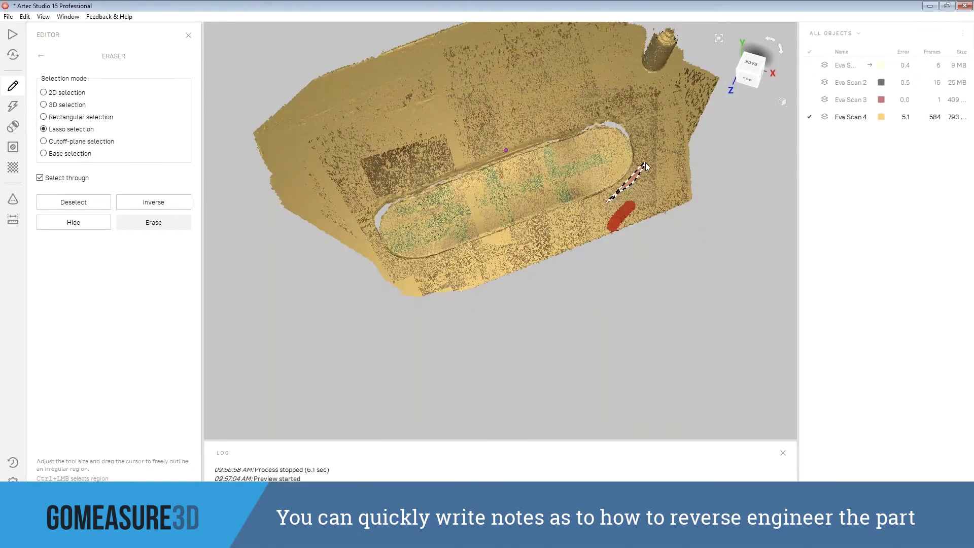
# - Lasso around the taped board in Eva Scan 4, invert the selection and erase the surrounding scan data outside it
pyautogui.moveTo(645, 163)
pyautogui.keyDown('ctrl'); pyautogui.mouseDown()
pyautogui.moveTo(640, 203)
pyautogui.moveTo(565, 108)
pyautogui.moveTo(361, 206)
pyautogui.moveTo(636, 185)
pyautogui.mouseUp(); pyautogui.keyUp('ctrl')
pyautogui.click(74, 203)
pyautogui.click(144, 204)
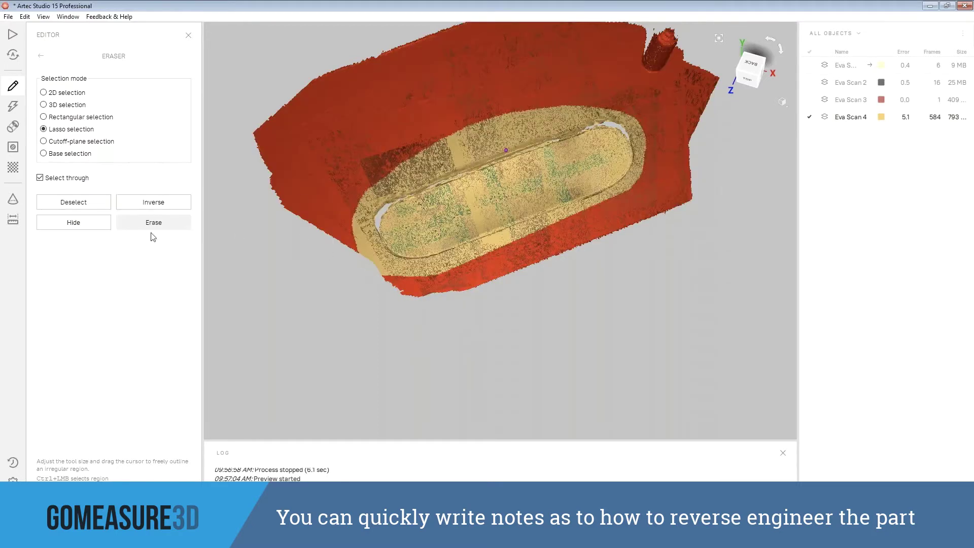
pyautogui.click(152, 221)
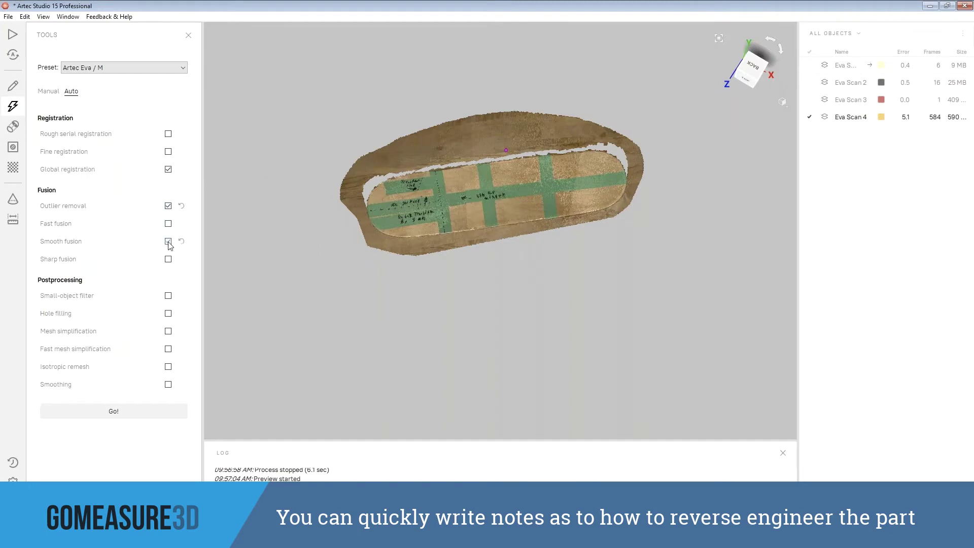
# - Process Eva Scan 4 with global registration, outlier removal and smooth fusion to generate the mesh
pyautogui.click(152, 411)
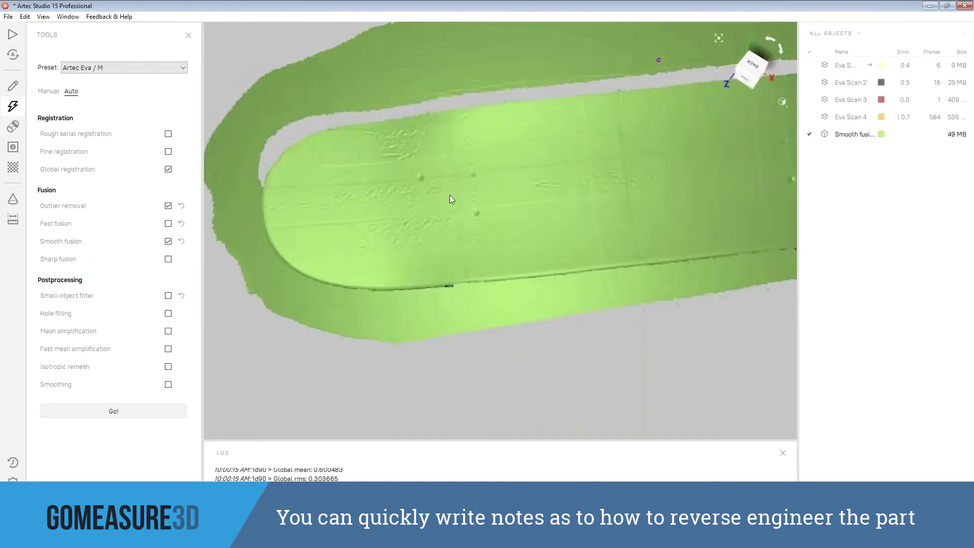
pyautogui.scroll(-4, 449, 194)
pyautogui.moveTo(449, 194); pyautogui.dragTo(448, 156)
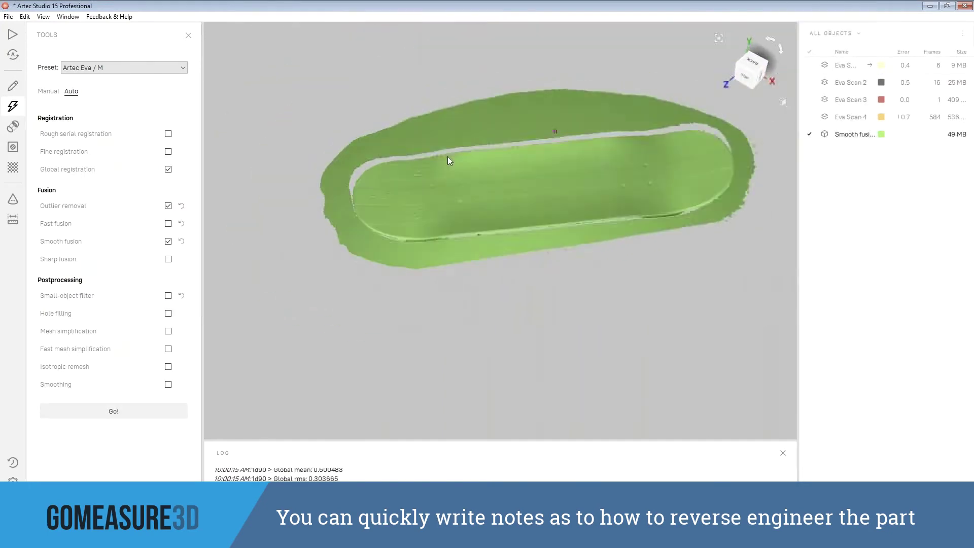
# - Texture the smooth fusion from Eva Scan 4, setting brightness to 1.22 and saturation to about 1.26
pyautogui.click(12, 167)
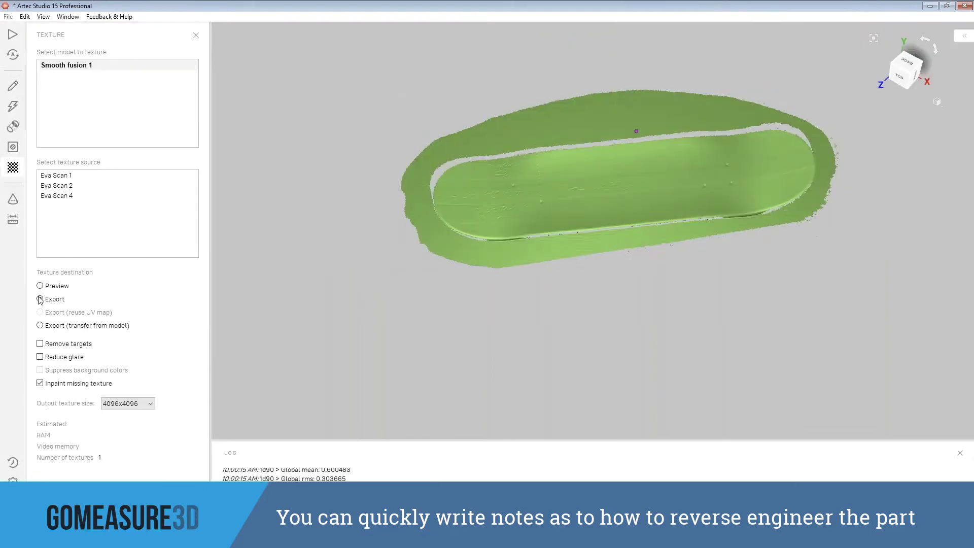
pyautogui.click(63, 197)
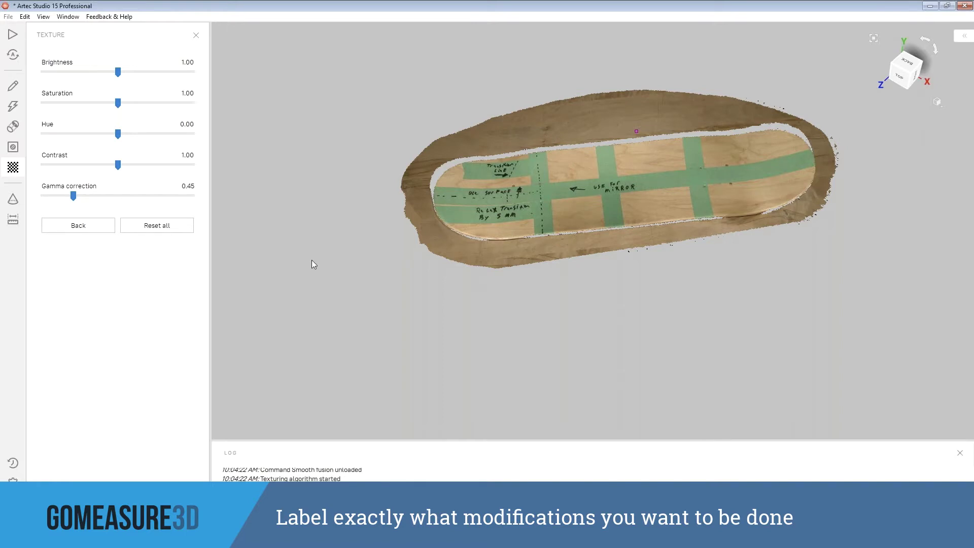
pyautogui.moveTo(120, 77); pyautogui.dragTo(127, 79)
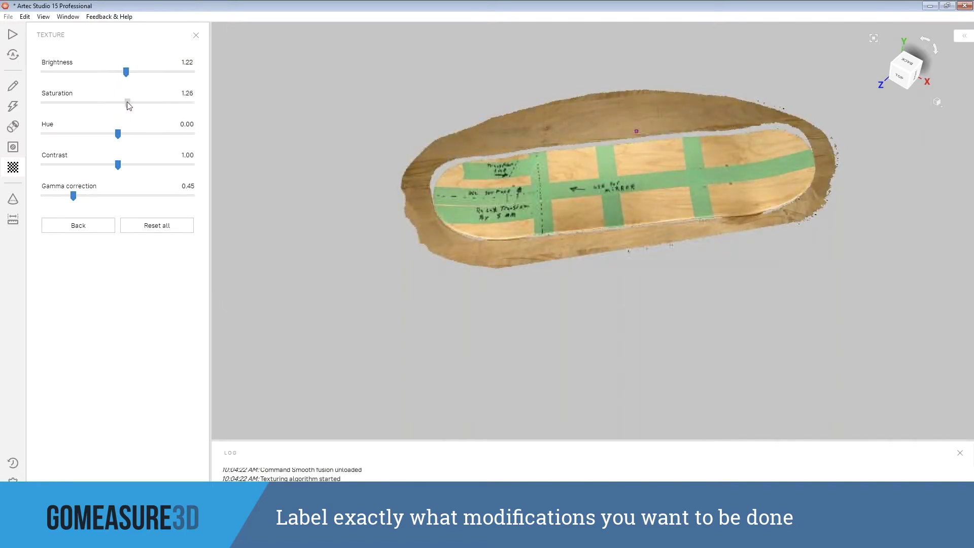
pyautogui.moveTo(120, 134); pyautogui.dragTo(125, 165)
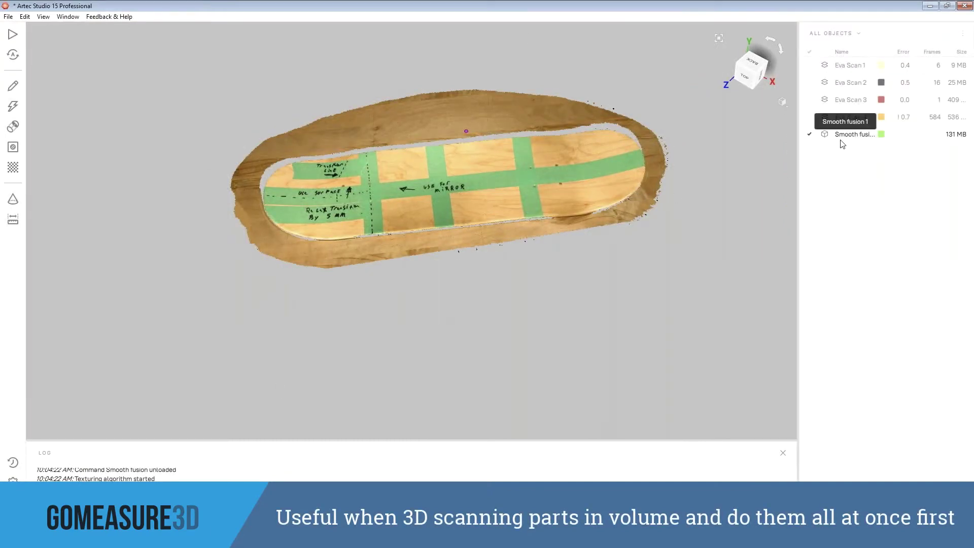
# - Export the textured smooth fusion model
pyautogui.moveTo(459, 121); pyautogui.dragTo(476, 144)
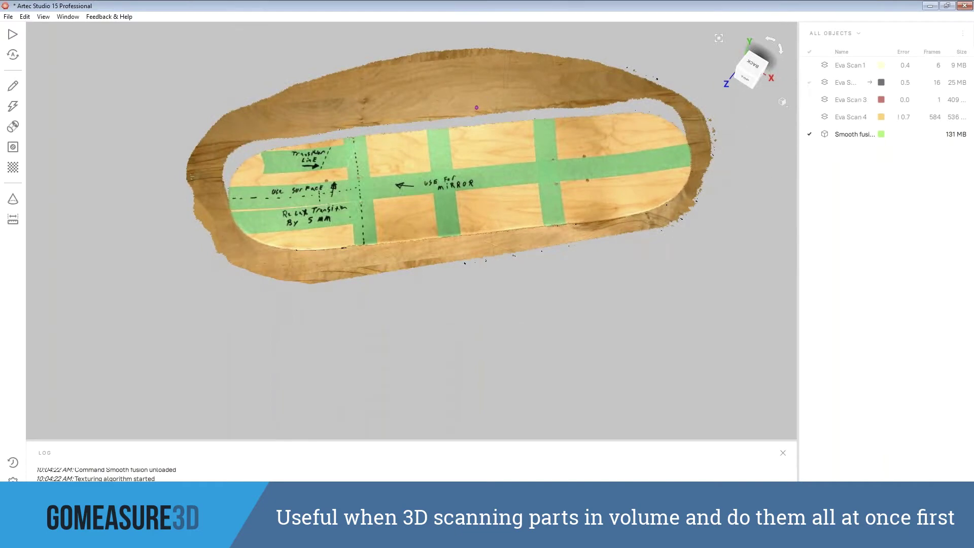
pyautogui.click(8, 16)
pyautogui.moveTo(31, 113)
pyautogui.click(203, 115)
pyautogui.click(468, 356)
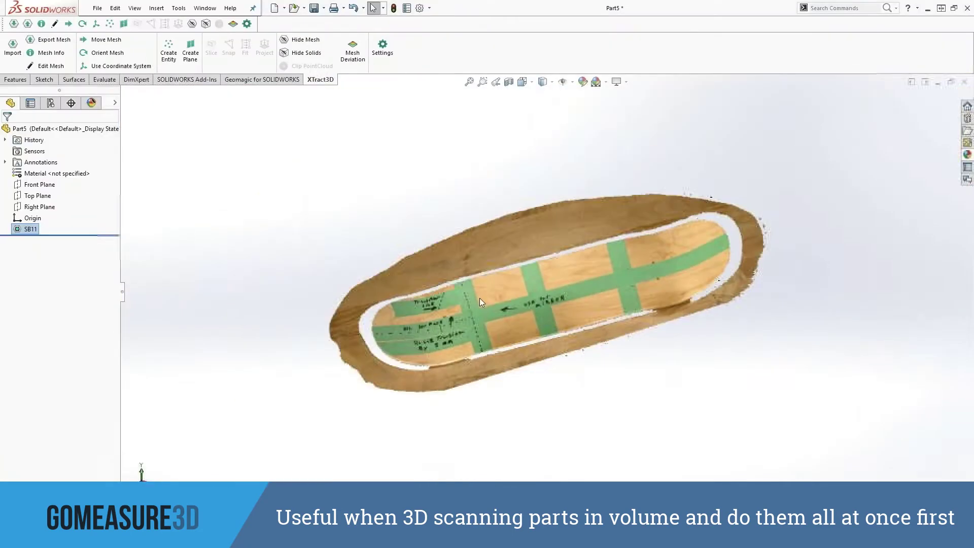
# - Switch to SOLIDWORKS and orient the imported mesh to the front using points picked on the wood surrounding the board
pyautogui.scroll(1, 479, 298)
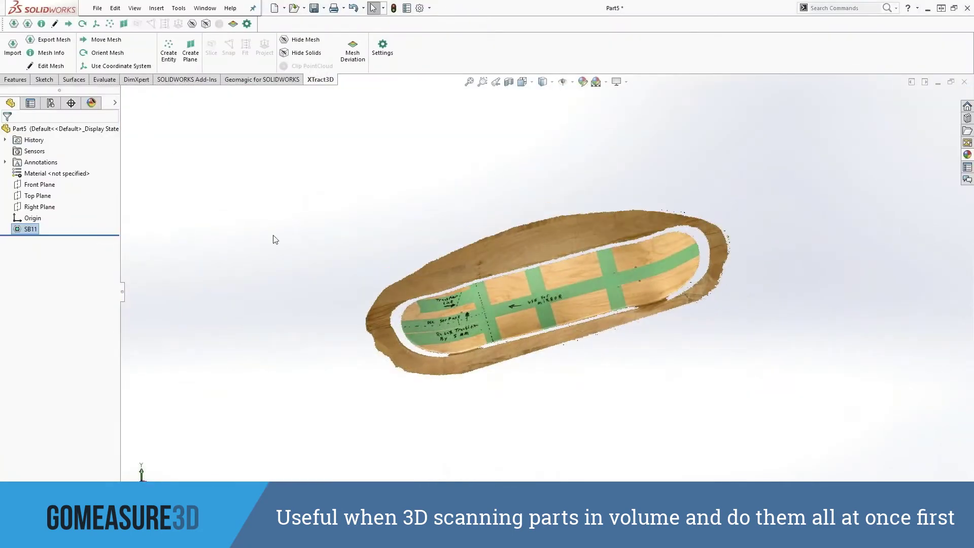
pyautogui.click(110, 53)
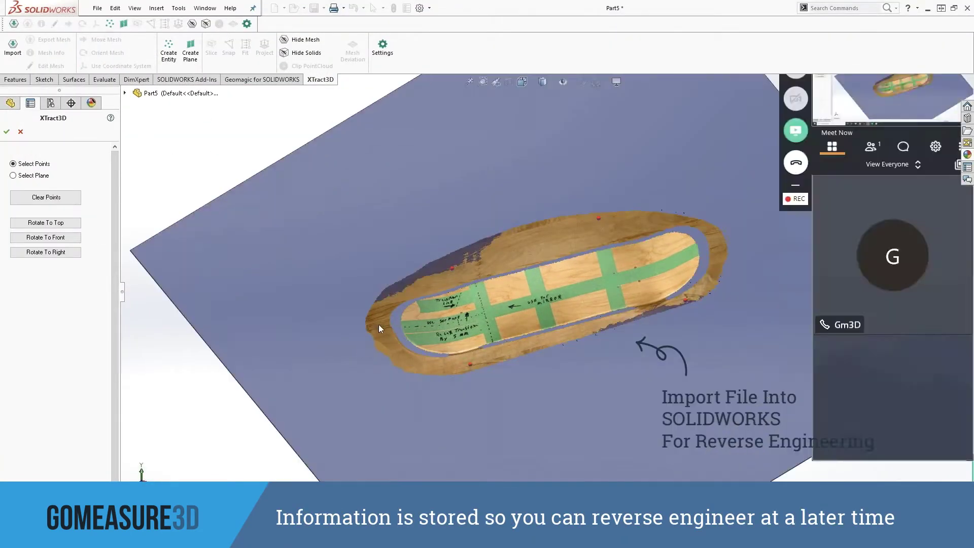
pyautogui.click(379, 325)
pyautogui.click(704, 243)
pyautogui.click(54, 238)
pyautogui.click(7, 132)
# - Create a reference plane from 3+ points picked around the wooden surface surrounding the board
pyautogui.moveTo(346, 257); pyautogui.dragTo(659, 223, button='middle')
pyautogui.click(189, 52)
pyautogui.click(605, 357)
pyautogui.click(435, 376)
pyautogui.click(340, 301)
pyautogui.click(656, 214)
pyautogui.click(752, 255)
pyautogui.click(393, 364)
pyautogui.click(36, 218)
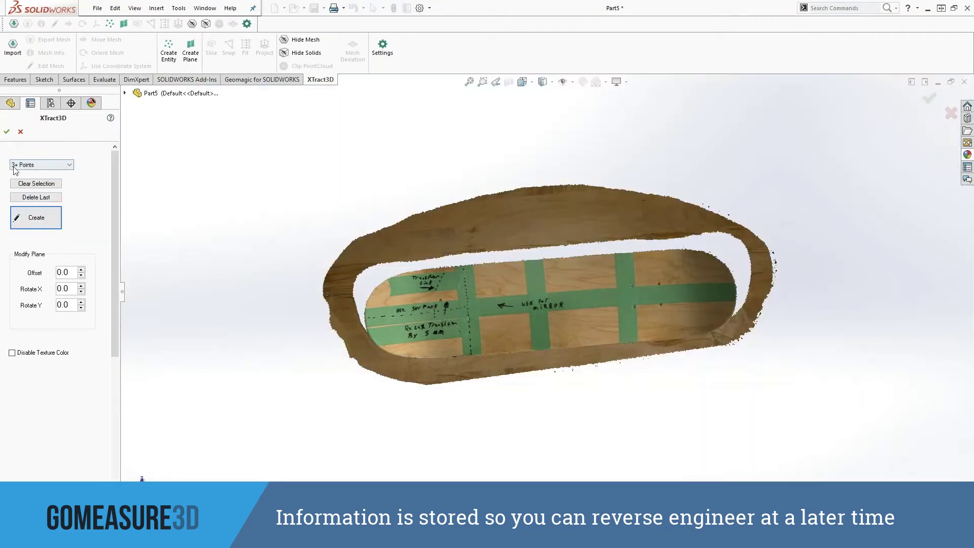
pyautogui.click(6, 132)
# - Examine the handwritten reverse-engineering notes on the board's green tape
pyautogui.scroll(-2, 473, 303)
pyautogui.scroll(2, 477, 305)
pyautogui.scroll(-2, 550, 330)
pyautogui.scroll(-3, 500, 292)
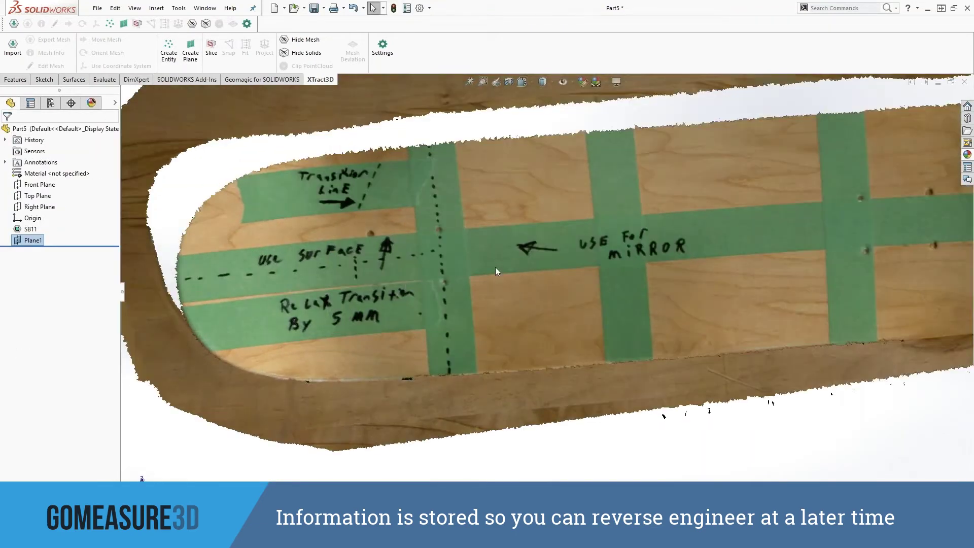
pyautogui.scroll(2, 542, 280)
pyautogui.scroll(-1, 713, 288)
pyautogui.scroll(1, 553, 287)
pyautogui.scroll(-3, 364, 255)
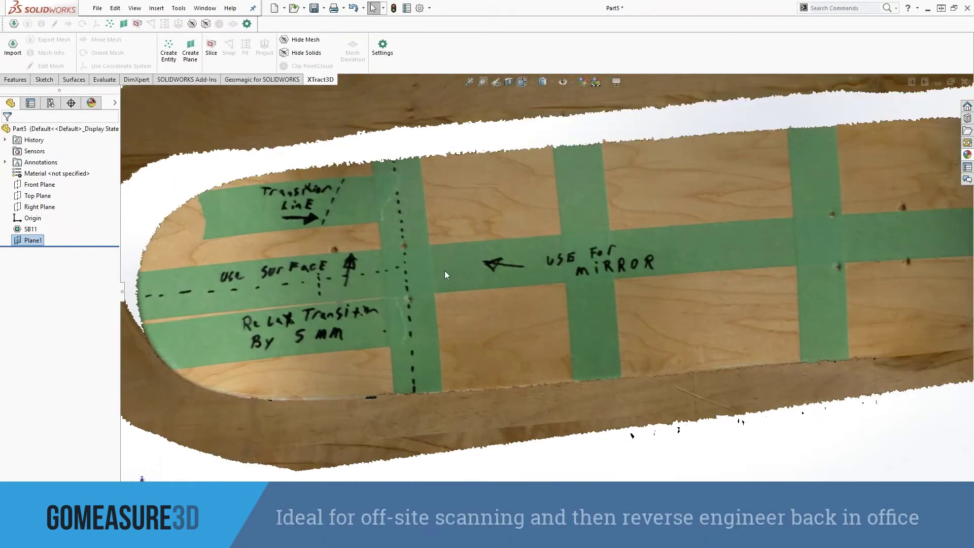
# - Create the first XTract3D entity as a 3D Spline across the board near the middle of its length
pyautogui.click(169, 48)
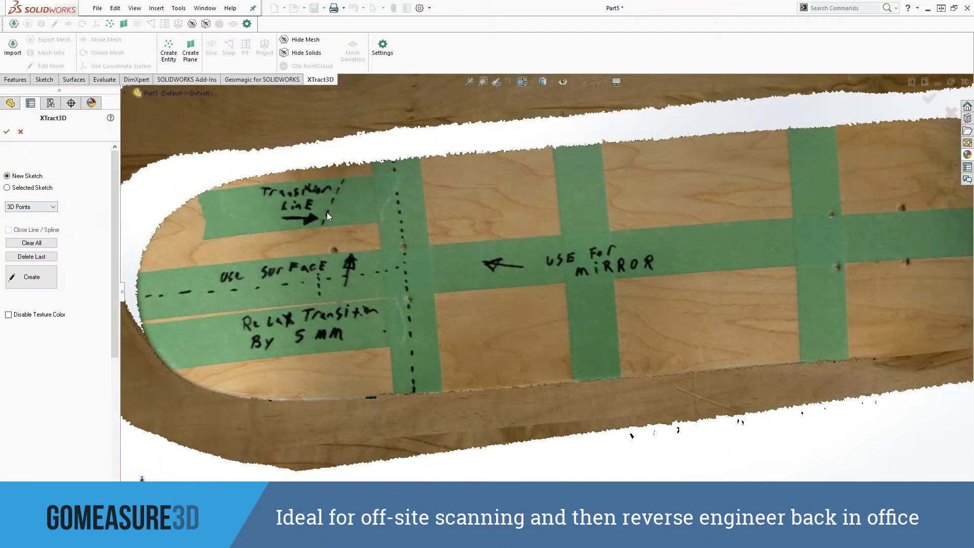
pyautogui.click(32, 206)
pyautogui.click(20, 230)
pyautogui.scroll(3, 546, 238)
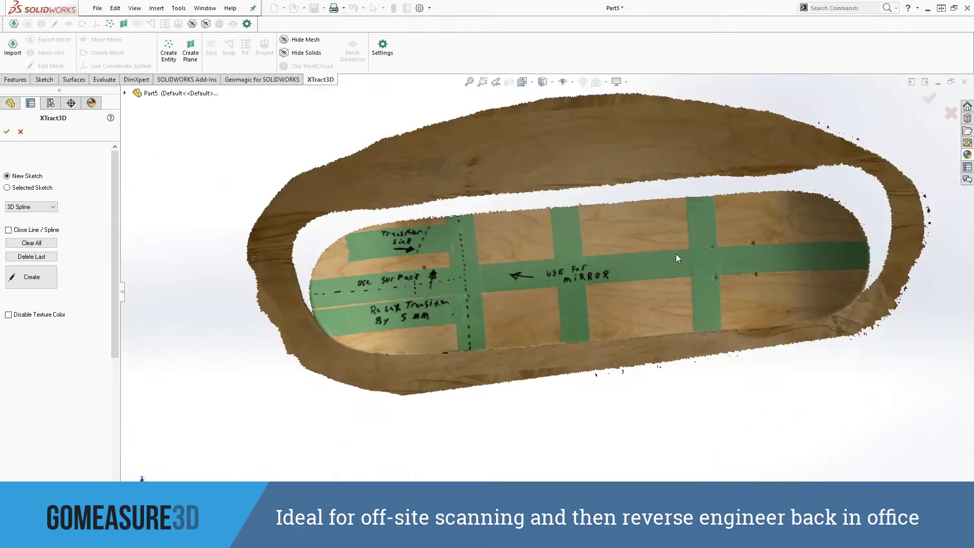
pyautogui.click(624, 308)
pyautogui.click(31, 276)
# - Draw two more 3D splines across the board, one along the tape strip at the mirror note and one nearer the dotted line
pyautogui.click(531, 204)
pyautogui.click(531, 224)
pyautogui.click(535, 265)
pyautogui.click(539, 315)
pyautogui.click(32, 276)
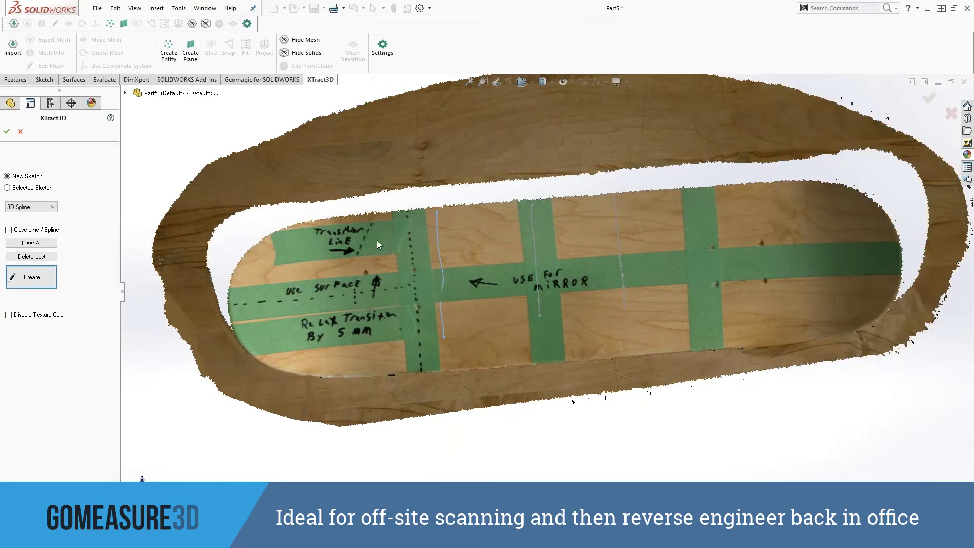
# - Draw a 3D spline along the dotted line that crosses the board
pyautogui.click(405, 213)
pyautogui.click(408, 231)
pyautogui.click(408, 248)
pyautogui.click(411, 262)
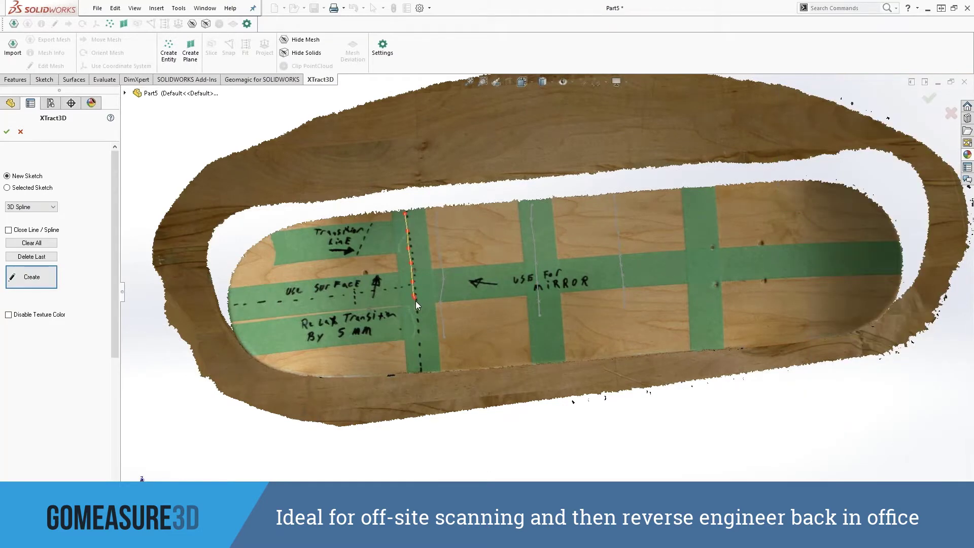
pyautogui.click(32, 256)
pyautogui.click(32, 277)
# - Draw a 3D spline across the board through the upward arrow beside the "Use Surface" note
pyautogui.click(376, 238)
pyautogui.click(376, 255)
pyautogui.click(377, 274)
pyautogui.click(379, 290)
pyautogui.click(385, 347)
pyautogui.click(35, 276)
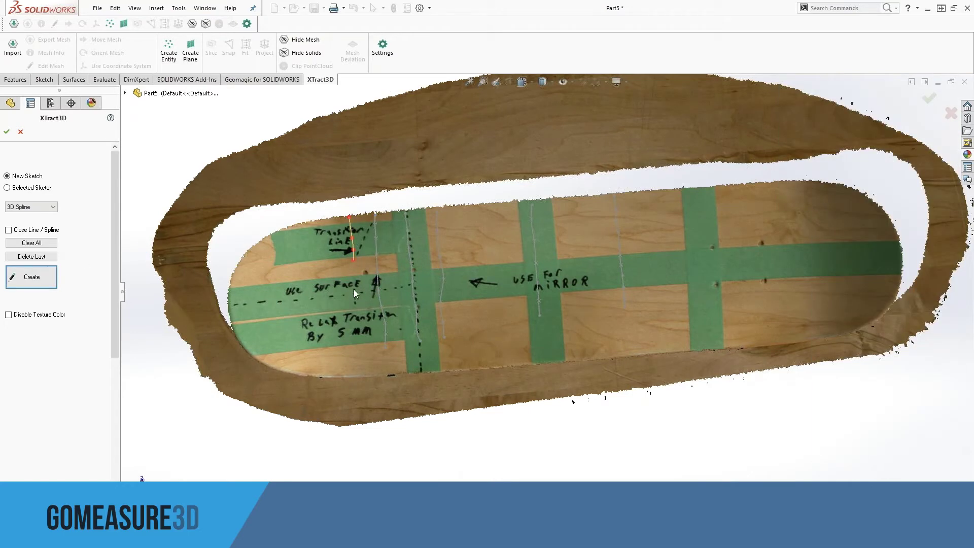
# - Draw three more 3D splines across the handwritten notes, spaced progressively toward the board's rounded end
pyautogui.click(358, 351)
pyautogui.click(32, 277)
pyautogui.click(330, 355)
pyautogui.click(32, 276)
pyautogui.click(294, 227)
pyautogui.click(302, 355)
pyautogui.click(48, 279)
# - Draw the last two 3D splines across the board's rounded end beside the notes and finish creating entities
pyautogui.click(281, 352)
pyautogui.click(31, 277)
pyautogui.click(243, 261)
pyautogui.click(242, 274)
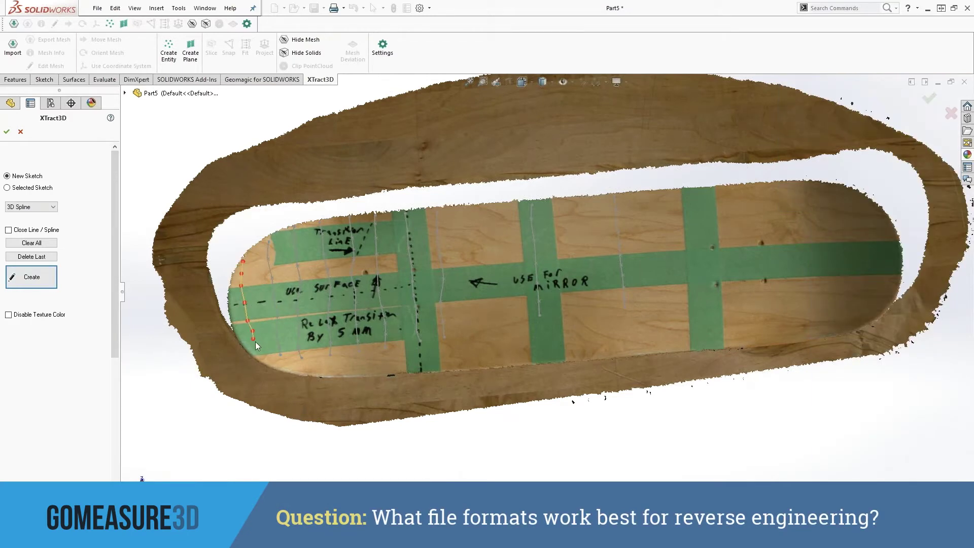
pyautogui.click(48, 277)
pyautogui.click(6, 131)
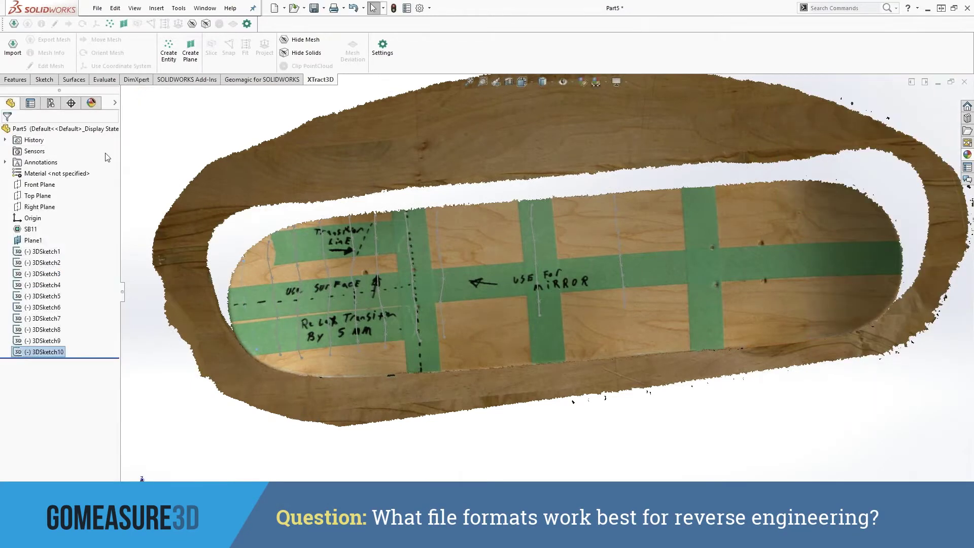
# - Loft a surface through all ten 3D splines in order, from the board's middle to its rounded end
pyautogui.click(74, 80)
pyautogui.click(453, 195)
pyautogui.click(96, 50)
pyautogui.click(616, 208)
pyautogui.click(406, 221)
pyautogui.click(408, 223)
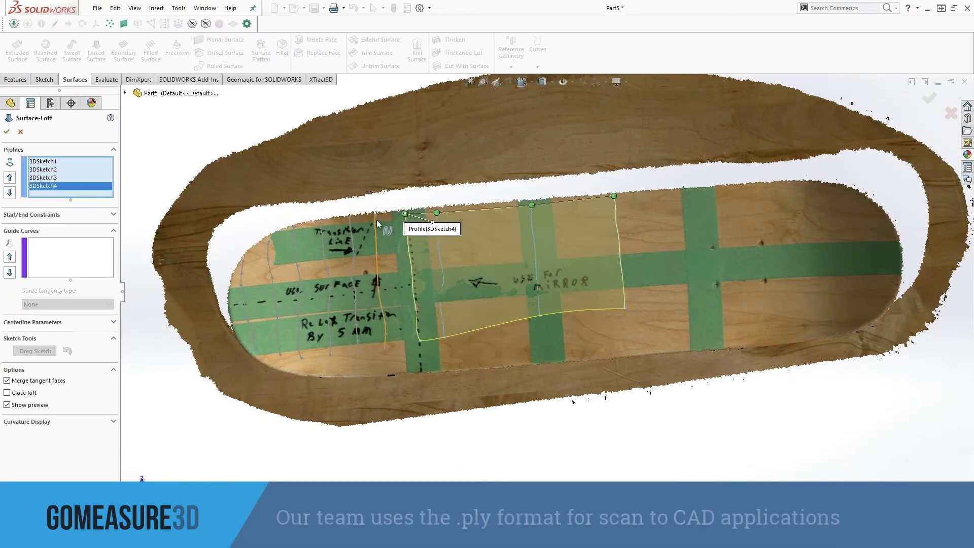
pyautogui.click(376, 225)
pyautogui.click(351, 227)
pyautogui.click(325, 238)
pyautogui.click(296, 237)
pyautogui.click(271, 254)
pyautogui.click(246, 274)
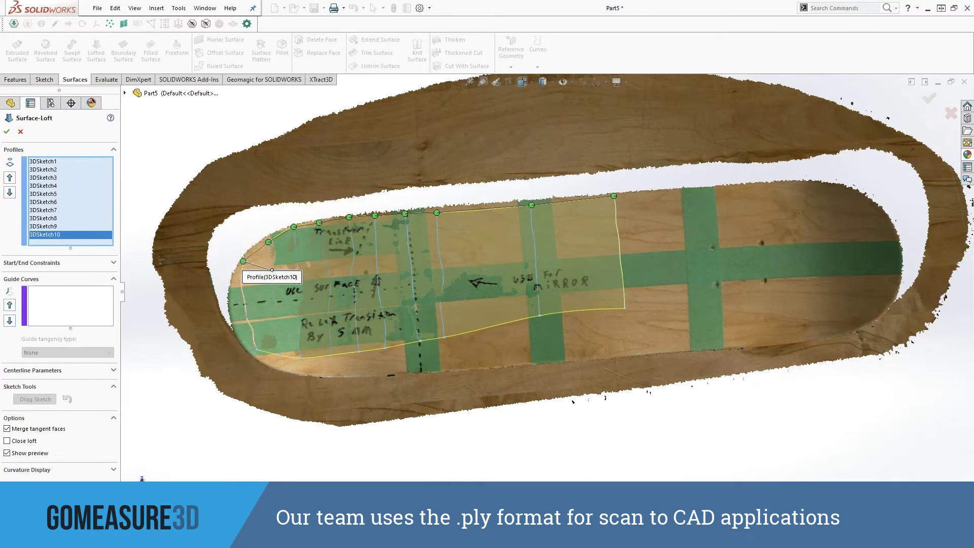
pyautogui.click(6, 132)
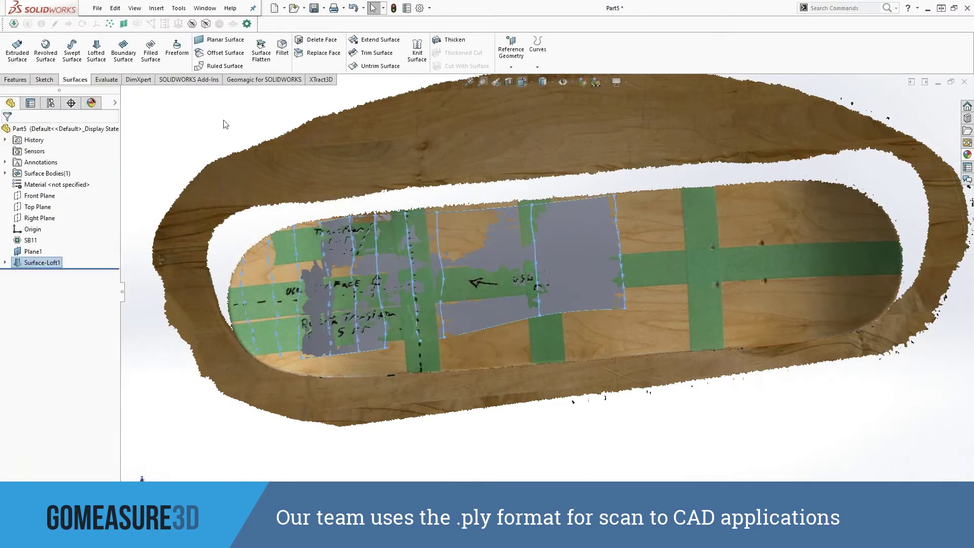
# - Extend the lofted surface's upper long edge and rounded-end edge linearly by about 0.46 in
pyautogui.click(203, 65)
pyautogui.press('Escape')
pyautogui.click(379, 40)
pyautogui.click(391, 215)
pyautogui.click(242, 269)
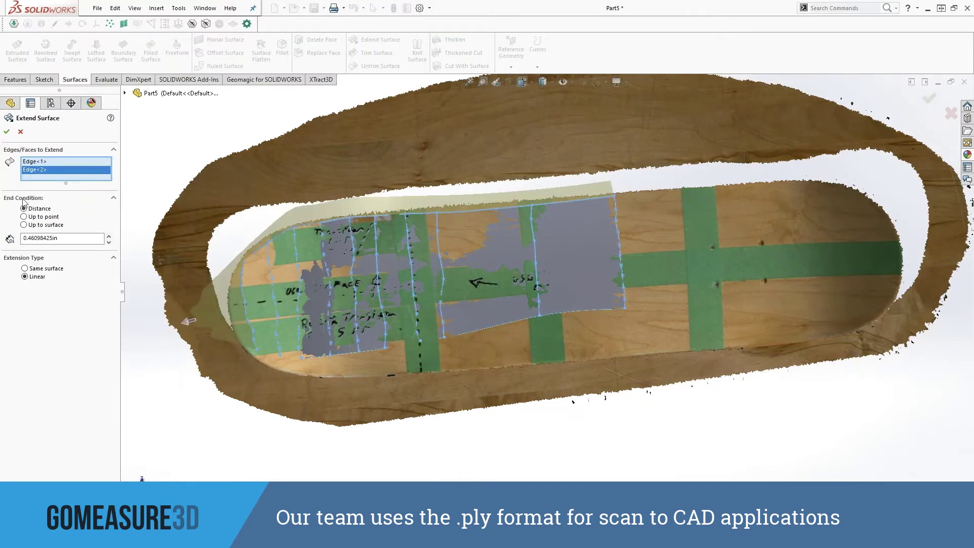
pyautogui.click(6, 132)
# - Start a new sketch and draw a three-point corner rectangle about 7.2 in wide over the board's straight middle section
pyautogui.scroll(-3, 232, 259)
pyautogui.click(44, 79)
pyautogui.click(14, 46)
pyautogui.click(275, 318)
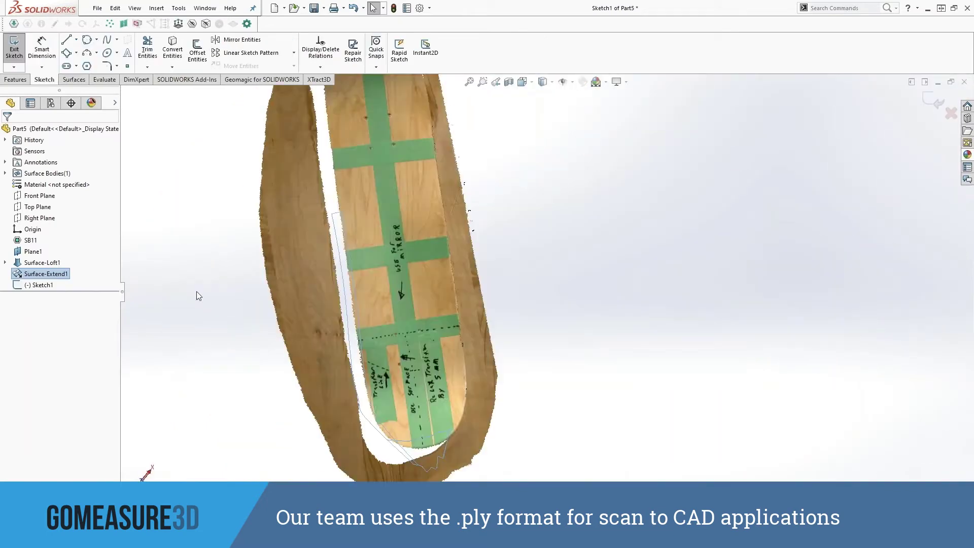
pyautogui.scroll(-5, 549, 260)
pyautogui.scroll(4, 479, 198)
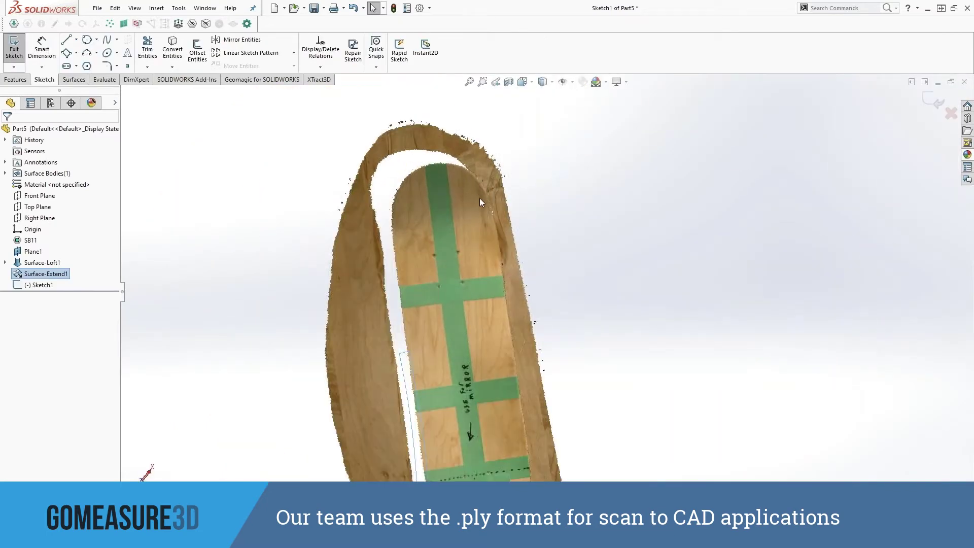
pyautogui.click(67, 54)
pyautogui.click(394, 248)
pyautogui.scroll(5, 405, 274)
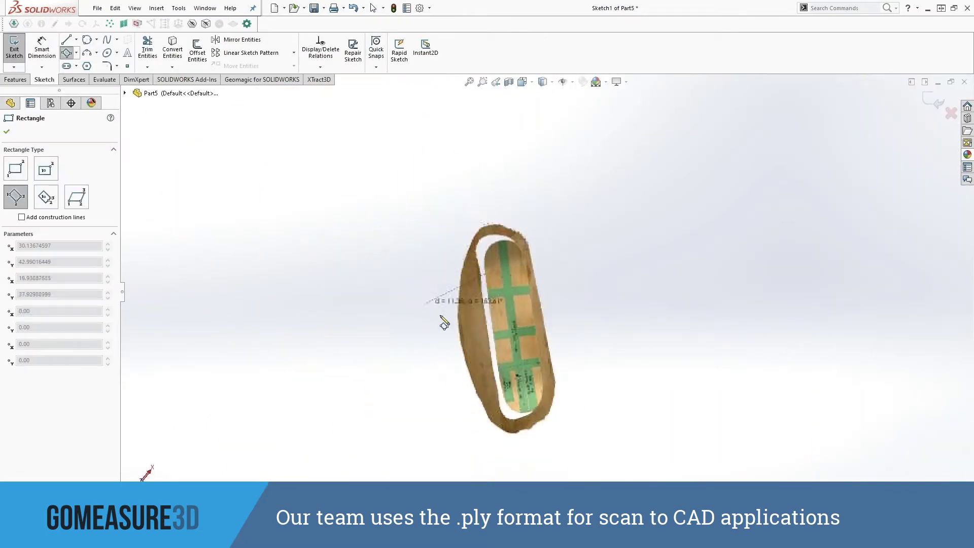
pyautogui.scroll(-3, 471, 378)
pyautogui.click(517, 352)
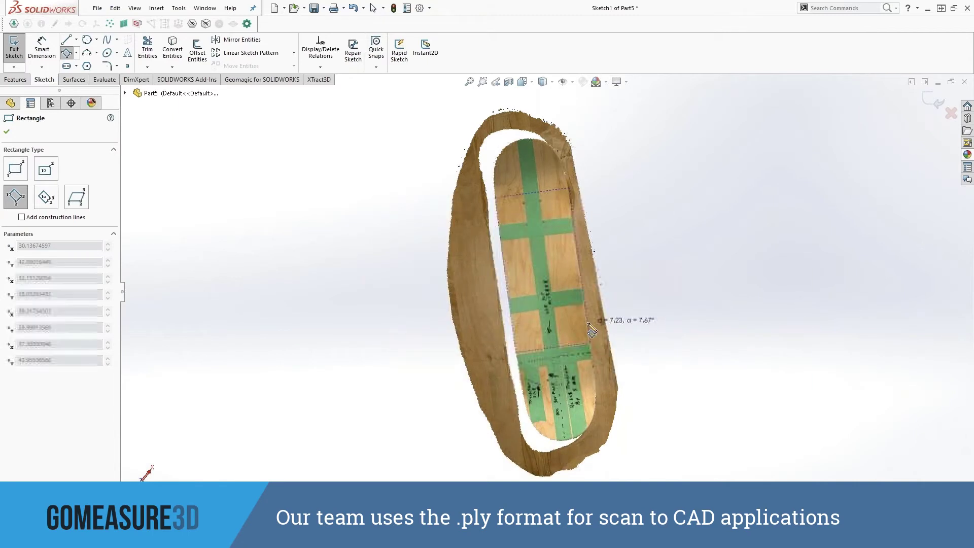
pyautogui.click(590, 327)
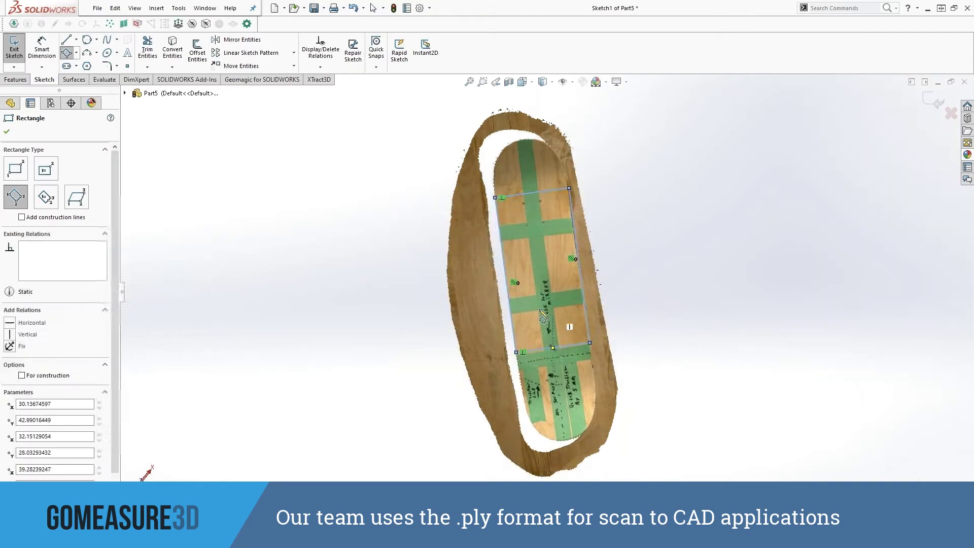
# - Sketch perimeter circles on the board's two rounded ends, radius about 3.3 in at the unmarked end and 3.19 in at the noted end
pyautogui.click(87, 40)
pyautogui.click(557, 155)
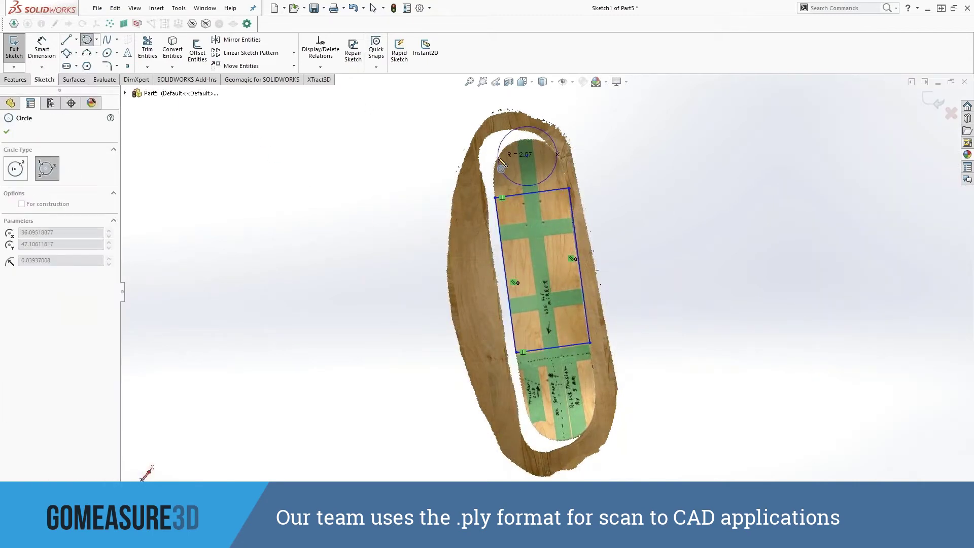
pyautogui.click(530, 154)
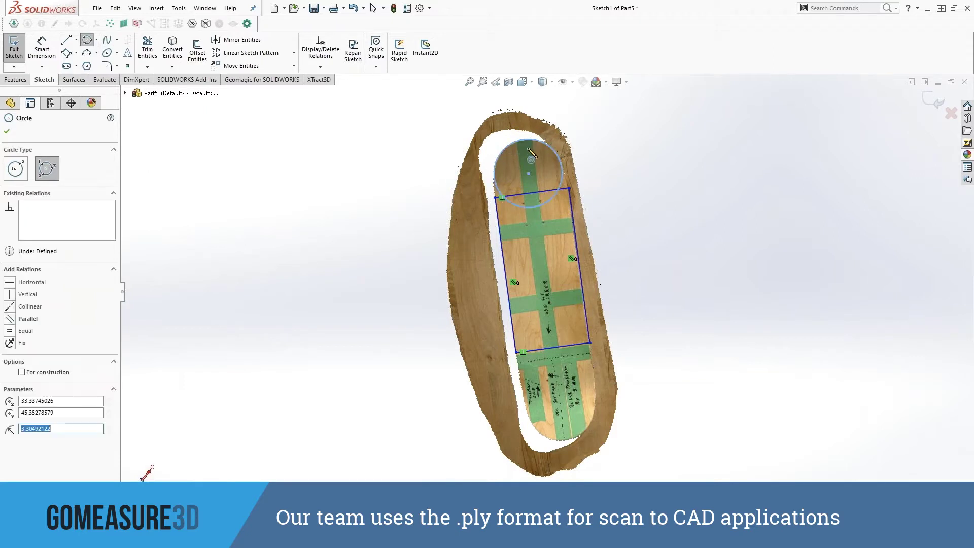
pyautogui.click(595, 415)
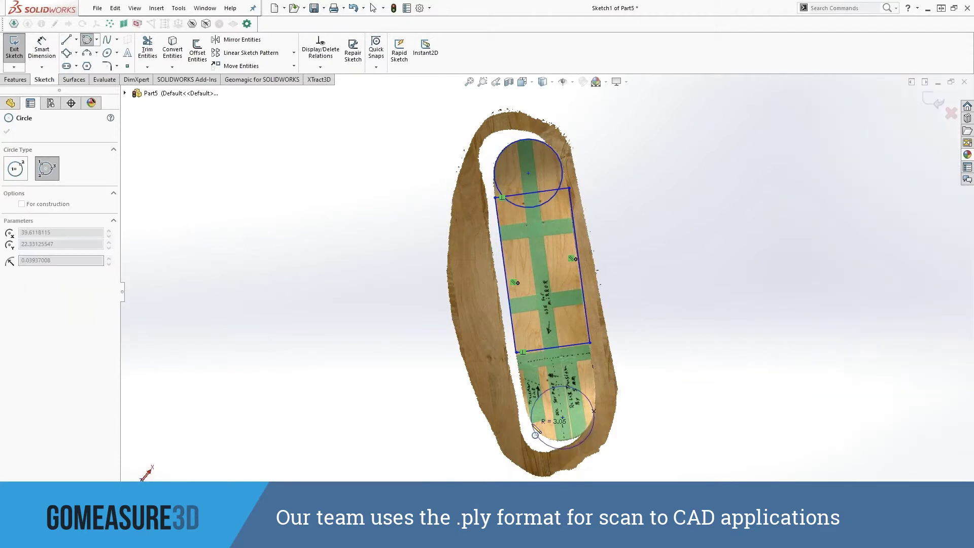
pyautogui.click(572, 443)
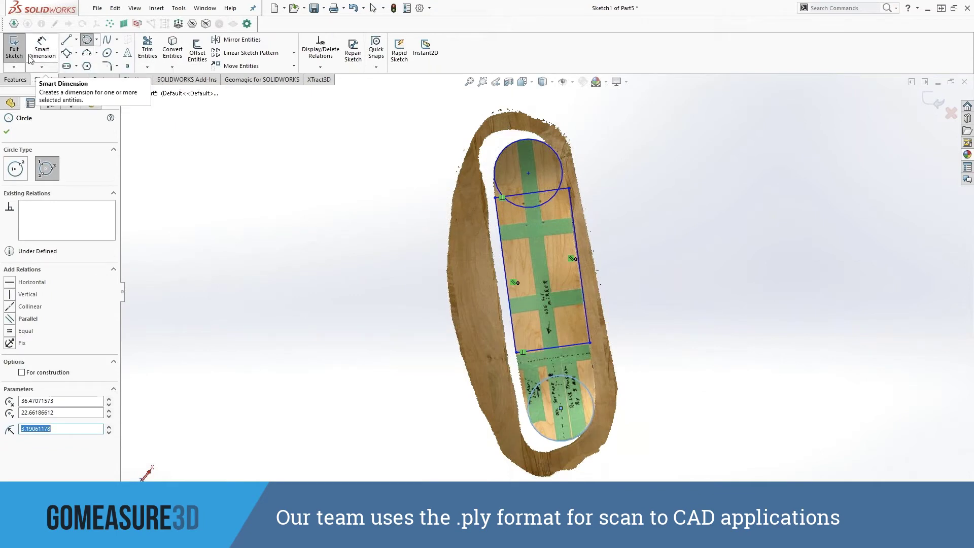
# - Draw a line joining the centres of the two end circles along the board's length
pyautogui.click(76, 39)
pyautogui.click(91, 64)
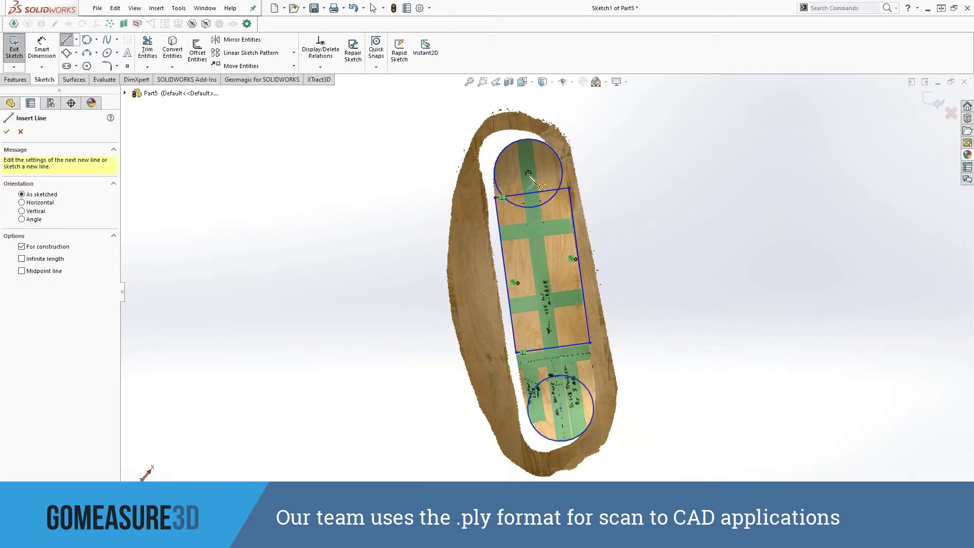
pyautogui.click(76, 40)
pyautogui.click(84, 53)
pyautogui.click(528, 173)
pyautogui.click(561, 408)
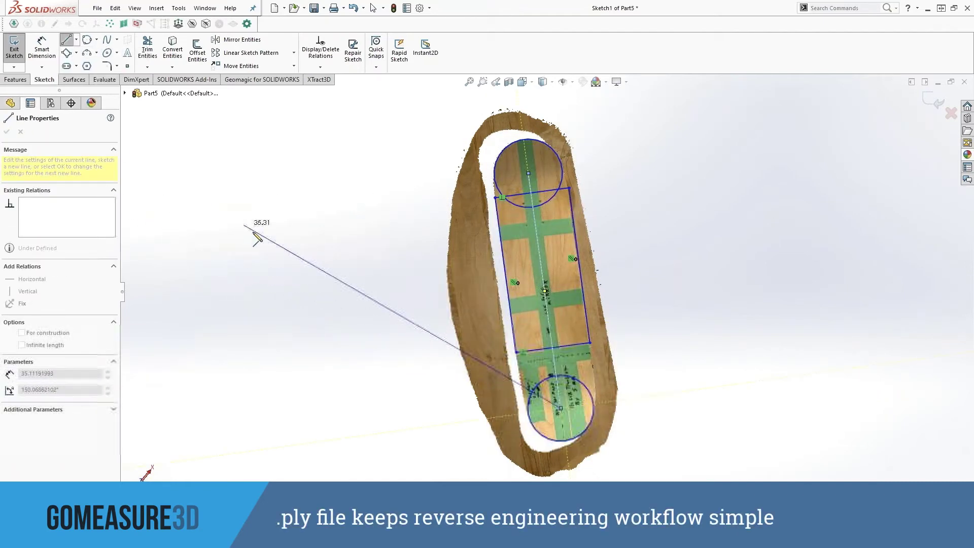
pyautogui.press('Escape')
# - Draw a line from the centre line's midpoint, perpendicular to it, out past the board's long edge
pyautogui.click(67, 40)
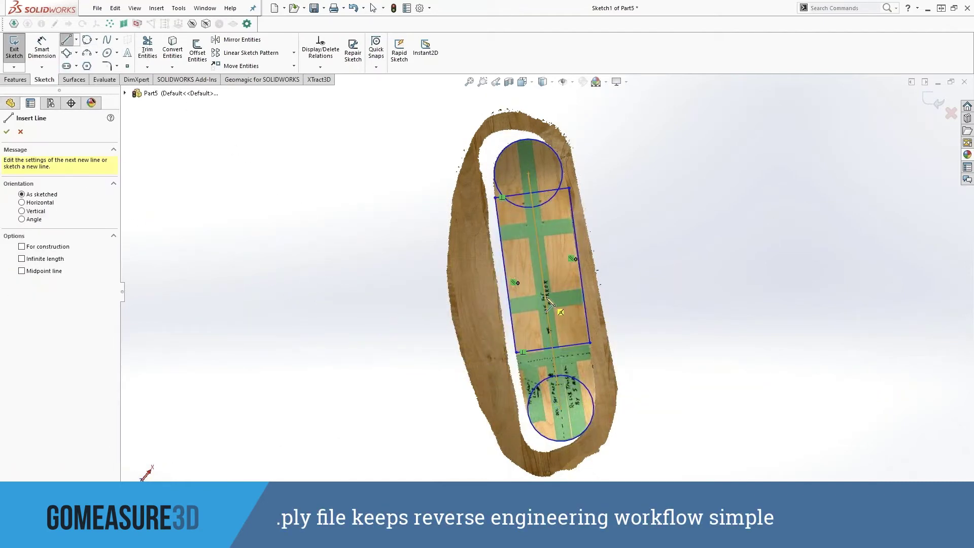
pyautogui.click(538, 290)
pyautogui.click(456, 303)
pyautogui.press('Escape')
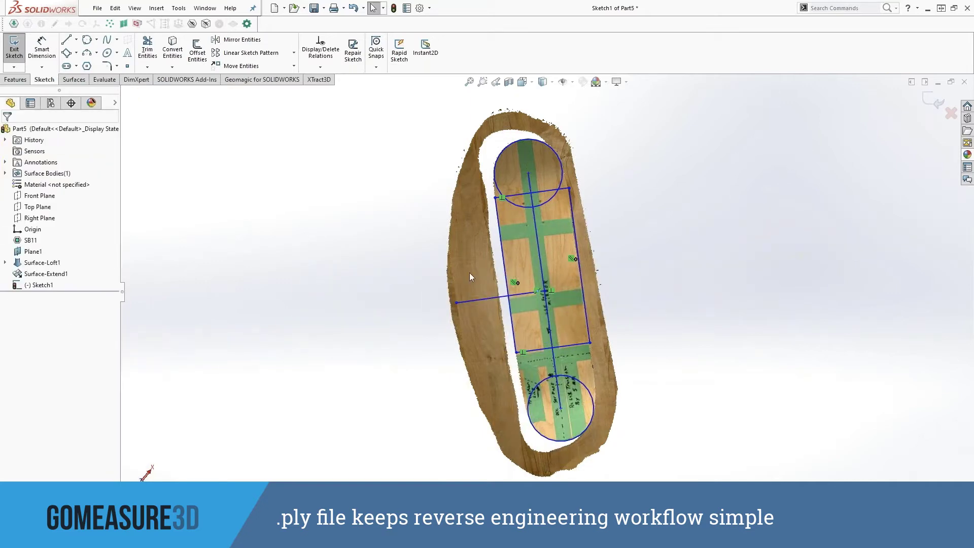
# - Draw a line about 6.11 in long, tangent to the noted end's circle, up to the rectangle's nearest corner
pyautogui.scroll(-5, 553, 420)
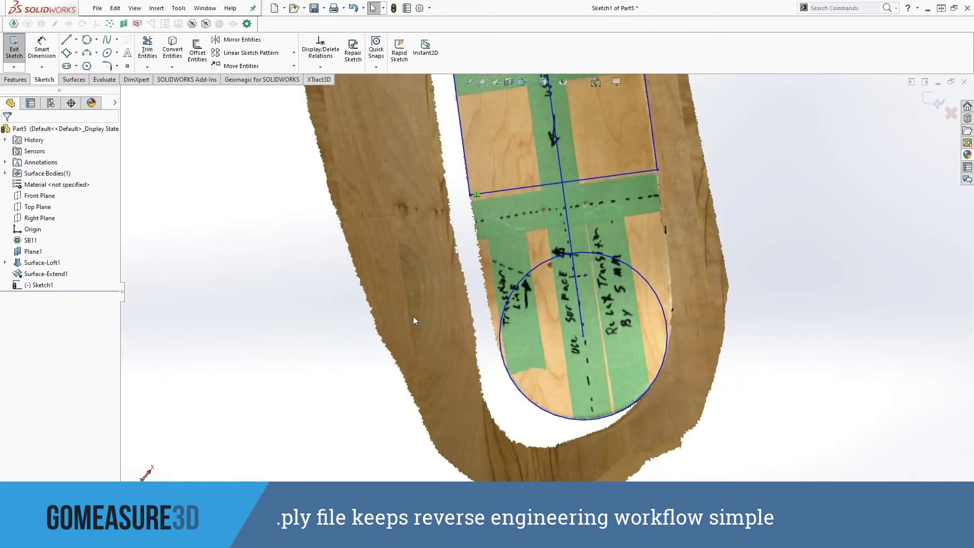
pyautogui.click(66, 40)
pyautogui.click(499, 336)
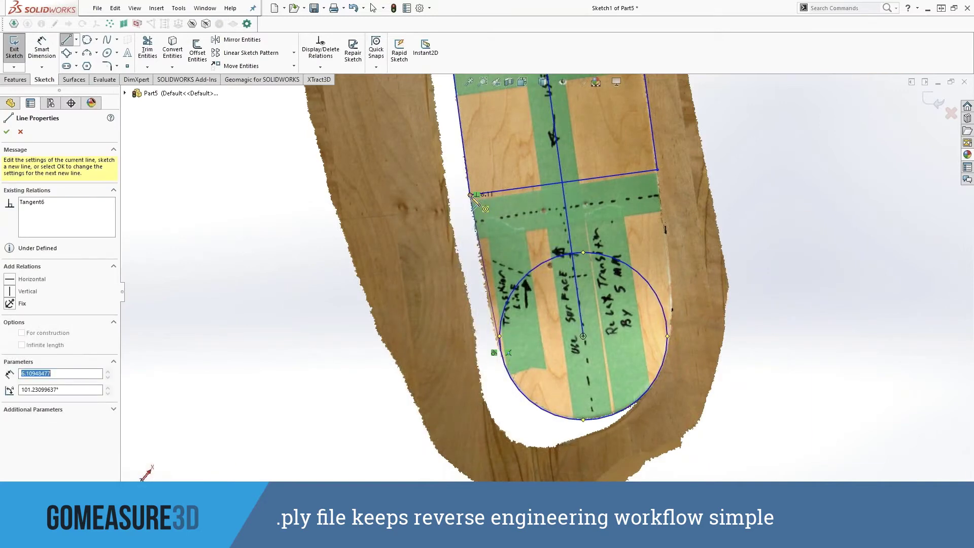
pyautogui.scroll(3, 558, 230)
pyautogui.click(7, 131)
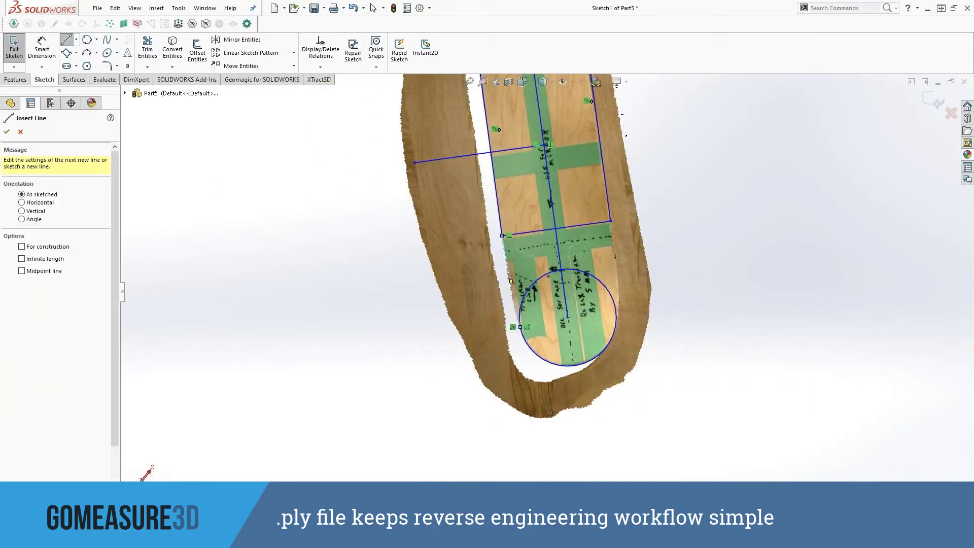
pyautogui.click(7, 132)
# - Trim away the unmarked end's circle, the surplus rectangle and centre-line segments, and the cross line's overhang beyond the board edge
pyautogui.scroll(3, 533, 194)
pyautogui.click(145, 47)
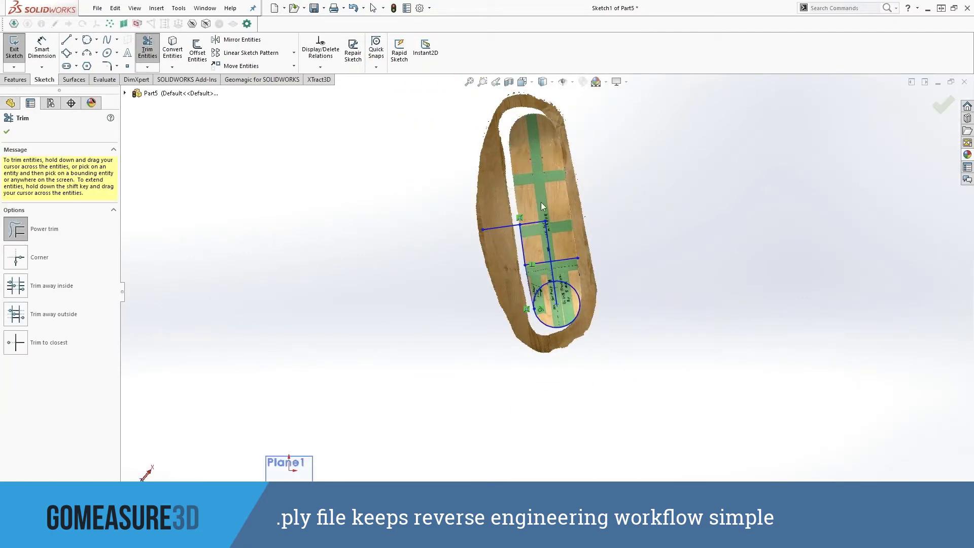
pyautogui.scroll(-3, 516, 239)
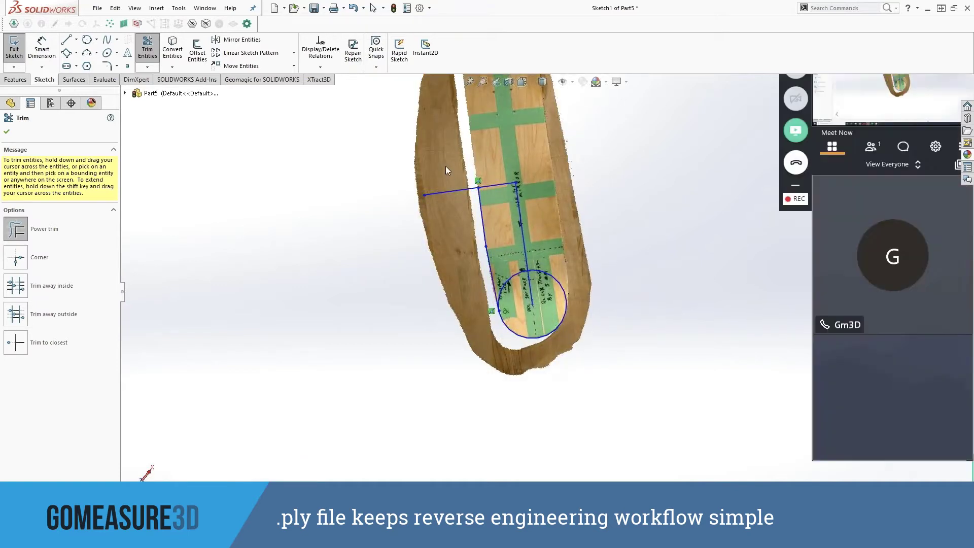
pyautogui.moveTo(448, 173); pyautogui.dragTo(454, 204)
pyautogui.scroll(2, 540, 292)
pyautogui.scroll(-2, 537, 309)
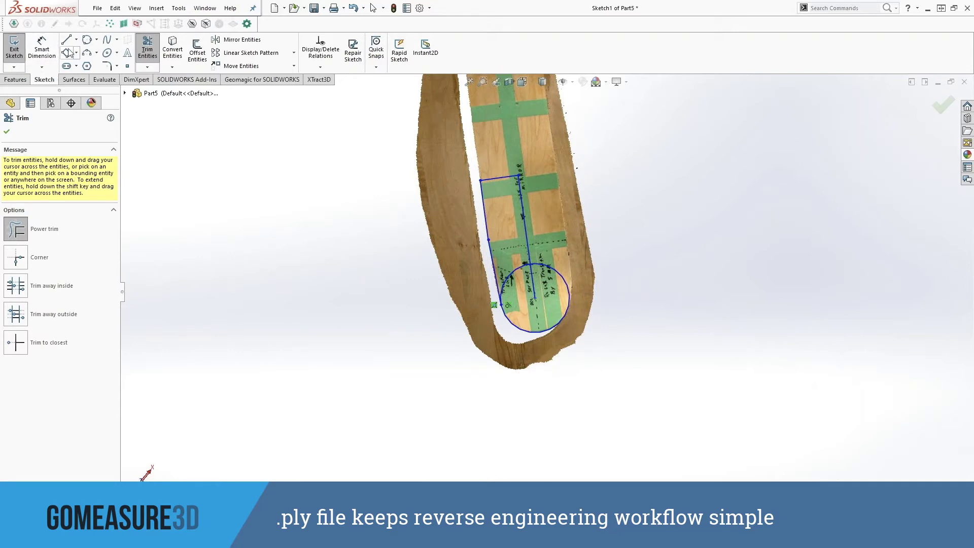
# - Try to extend the centre line to the rim of the noted end's circle
pyautogui.click(146, 49)
pyautogui.moveTo(535, 299); pyautogui.dragTo(540, 333)
pyautogui.hotkey('ctrl', 'z')
# - Replace the centre line with a new one from the cross line's inner end to beyond the noted end's circle
pyautogui.click(532, 282)
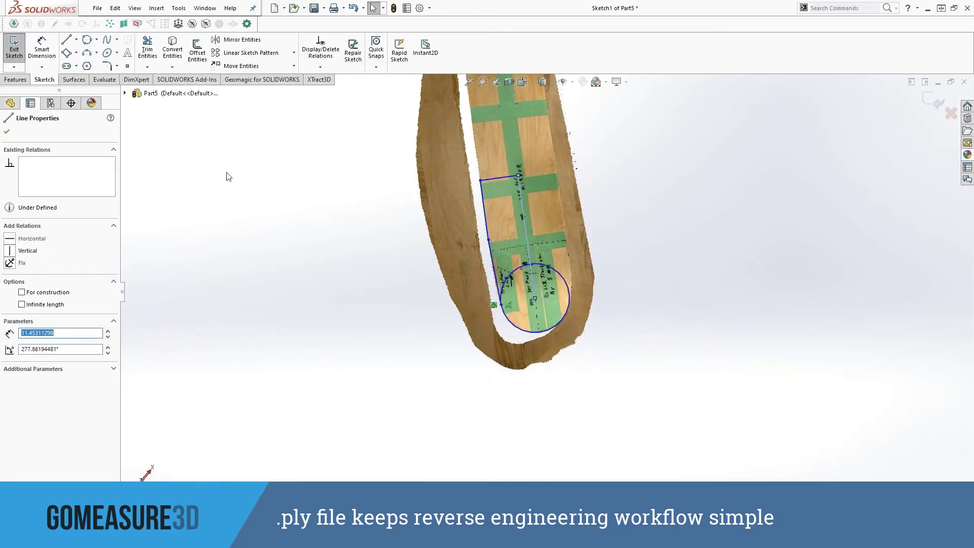
pyautogui.rightClick(403, 170)
pyautogui.click(440, 301)
pyautogui.click(66, 40)
pyautogui.click(518, 177)
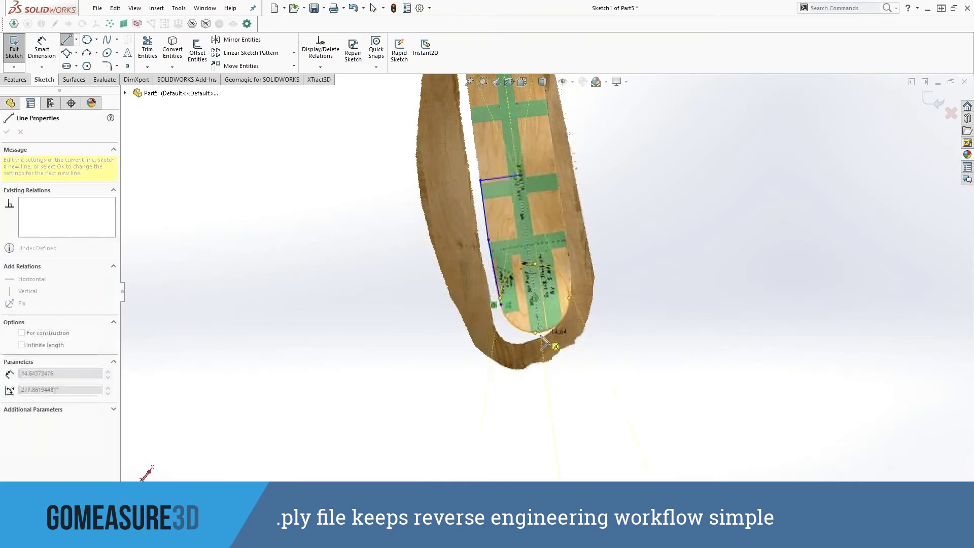
pyautogui.click(545, 359)
pyautogui.rightClick(234, 215)
pyautogui.click(257, 217)
# - Trim the circle and the centre line's overhang, leaving a closed outline around one quarter of the board
pyautogui.click(148, 49)
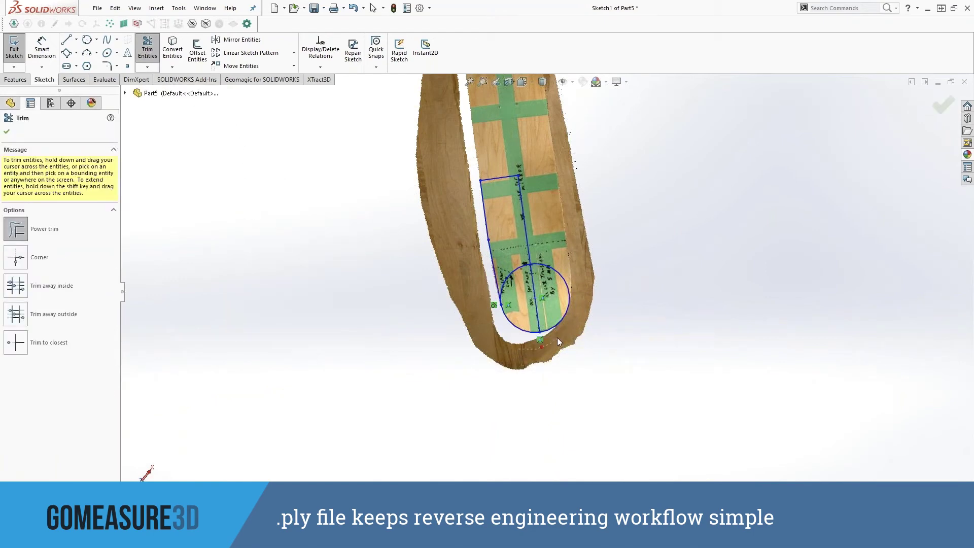
pyautogui.moveTo(511, 272); pyautogui.dragTo(502, 260)
pyautogui.scroll(3, 494, 246)
pyautogui.scroll(-7, 520, 269)
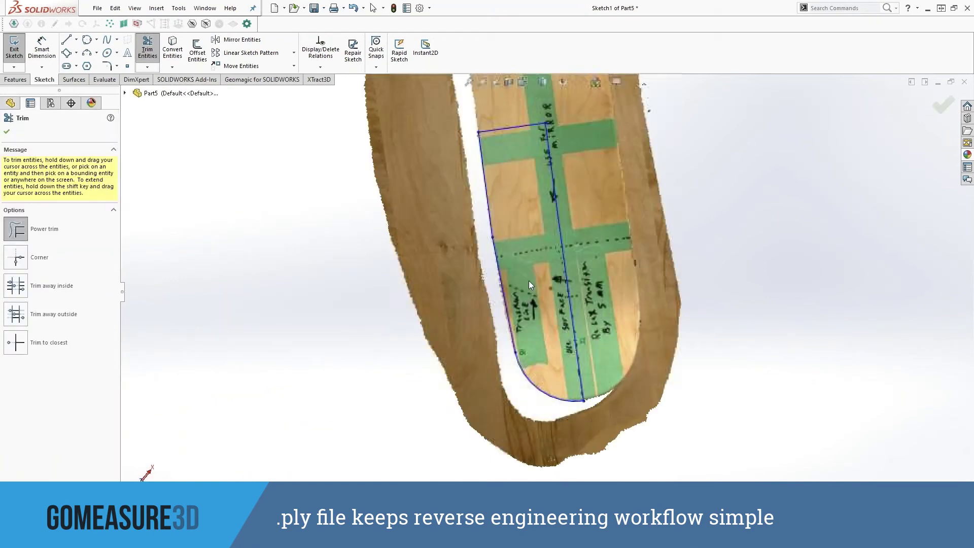
pyautogui.scroll(2, 513, 257)
pyautogui.click(7, 132)
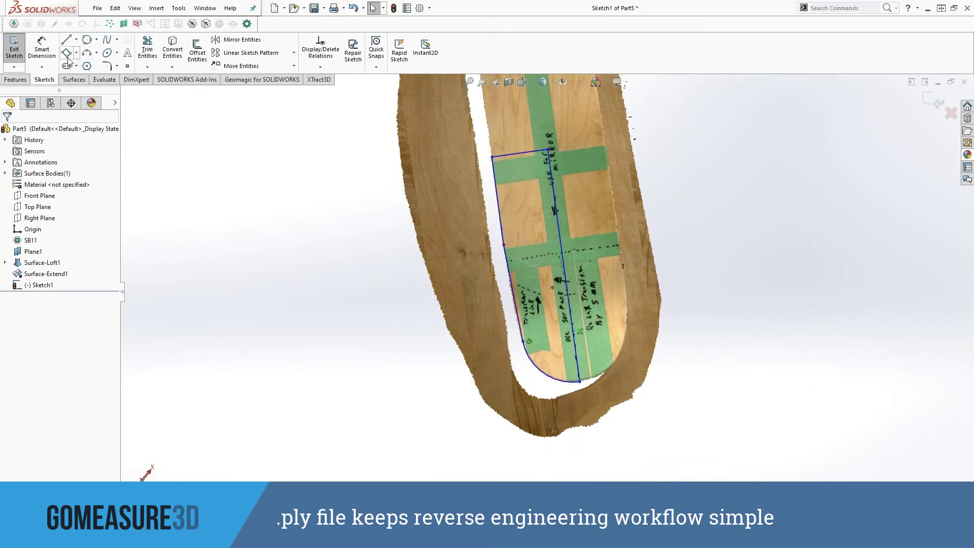
# - Fillet the corner between the straight side line and the tangent line with a 10 in radius
pyautogui.click(107, 66)
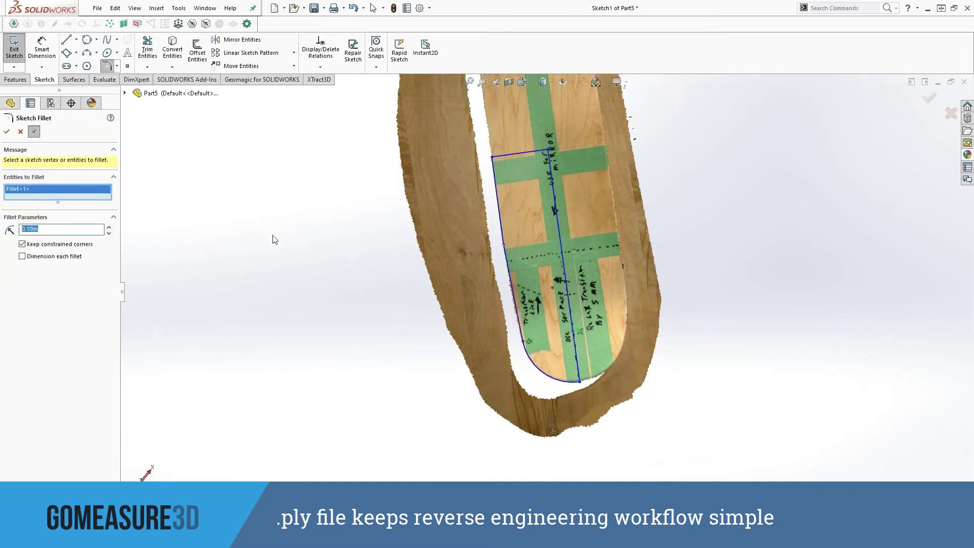
pyautogui.click(6, 132)
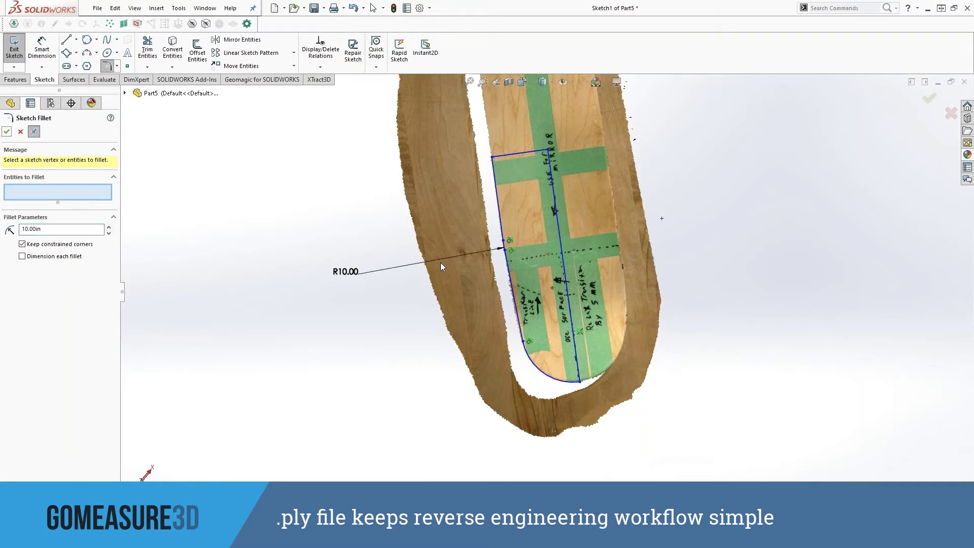
pyautogui.keyDown('ctrl'); pyautogui.moveTo(440, 266); pyautogui.dragTo(375, 288, button='middle'); pyautogui.keyUp('ctrl')
pyautogui.click(7, 133)
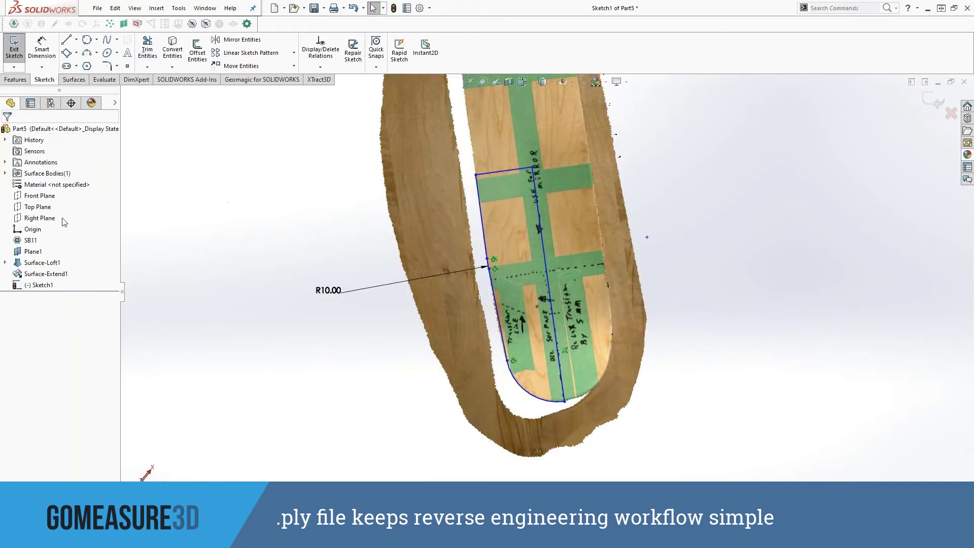
# - Hide the SB11 scan mesh and show the extended surface
pyautogui.rightClick(29, 240)
pyautogui.click(37, 222)
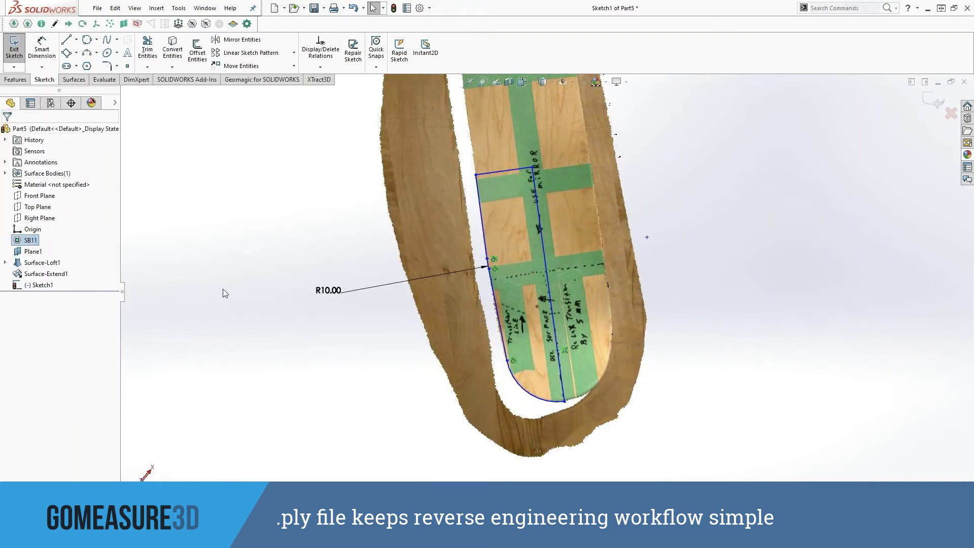
pyautogui.rightClick(24, 243)
pyautogui.click(35, 226)
pyautogui.moveTo(201, 223)
pyautogui.mouseDown(button='middle')
pyautogui.moveTo(242, 187)
pyautogui.moveTo(528, 331)
pyautogui.moveTo(627, 272)
pyautogui.mouseUp(button='middle')
pyautogui.rightClick(39, 276)
pyautogui.click(50, 260)
pyautogui.scroll(1, 446, 201)
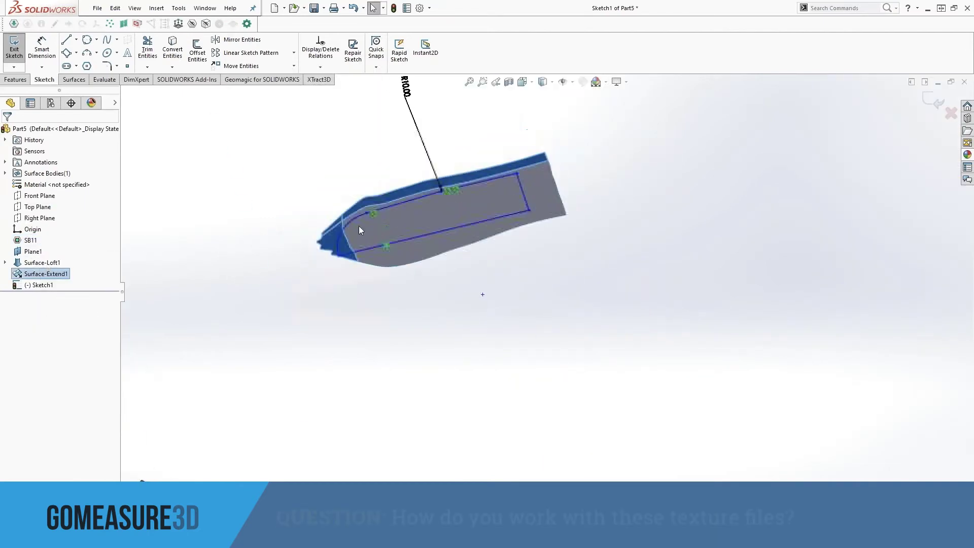
pyautogui.scroll(1, 445, 201)
# - Exit the sketch and extrude its outline as a surface that passes through the extended surface
pyautogui.click(938, 104)
pyautogui.moveTo(644, 116)
pyautogui.mouseDown(button='middle')
pyautogui.moveTo(627, 152)
pyautogui.moveTo(606, 4)
pyautogui.mouseUp(button='middle')
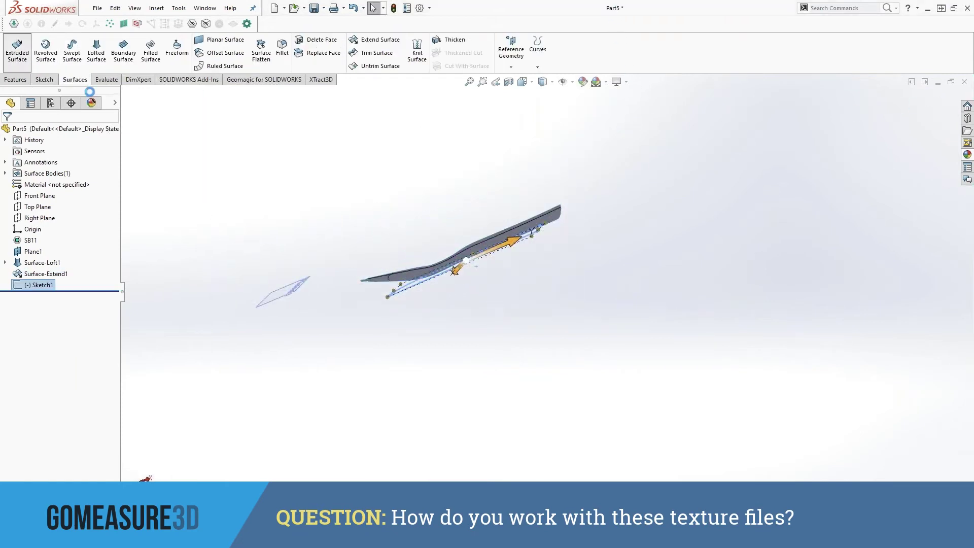
pyautogui.moveTo(452, 246); pyautogui.dragTo(438, 193)
pyautogui.click(7, 131)
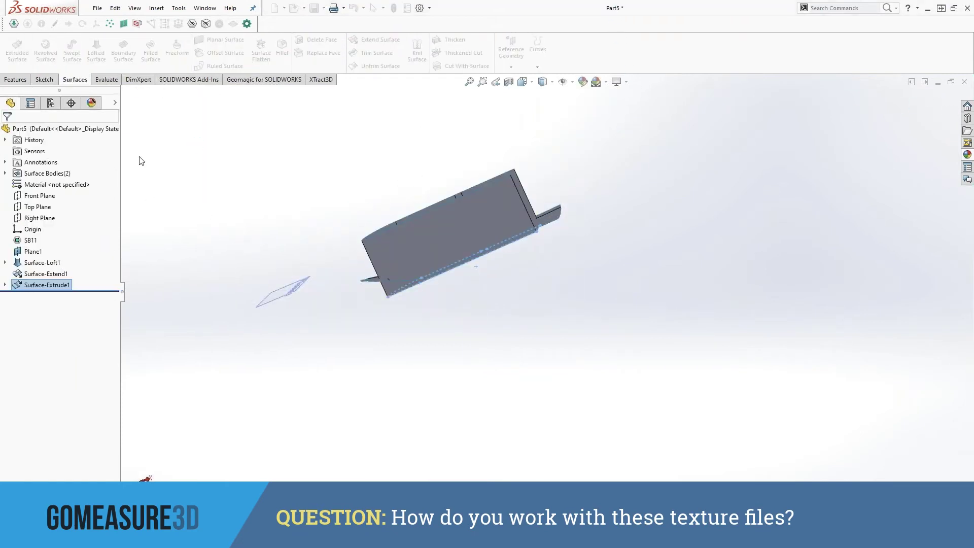
# - Trim the extended surface with the extruded surface, removing the area outside the quarter outline
pyautogui.moveTo(141, 161); pyautogui.dragTo(523, 248, button='middle')
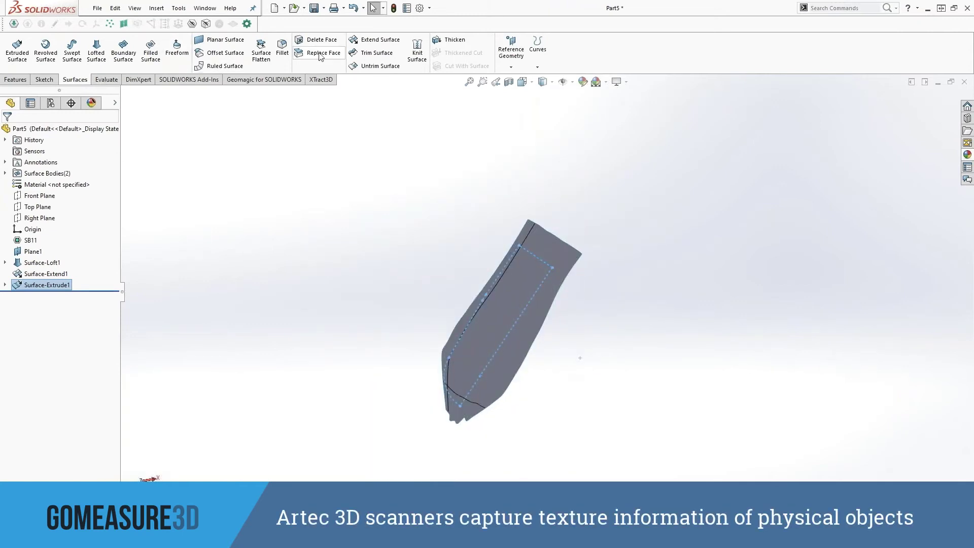
pyautogui.click(376, 52)
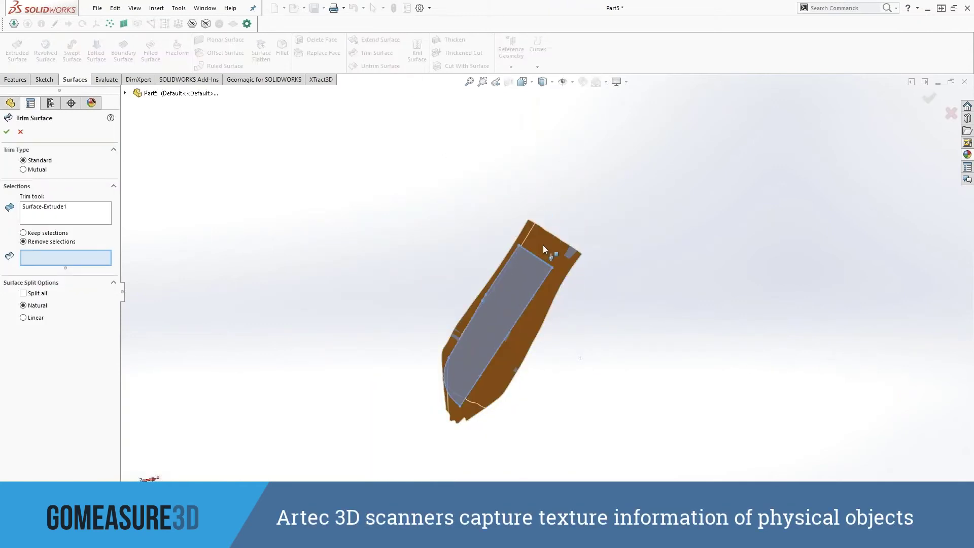
pyautogui.click(543, 245)
pyautogui.moveTo(517, 313); pyautogui.dragTo(575, 346, button='middle')
pyautogui.rightClick(47, 284)
pyautogui.click(239, 114)
# - Create a reference plane at 0 offset from the extruded surface's long flat face
pyautogui.click(15, 79)
pyautogui.click(405, 50)
pyautogui.click(414, 77)
pyautogui.moveTo(376, 163); pyautogui.dragTo(371, 242, button='middle')
pyautogui.click(389, 260)
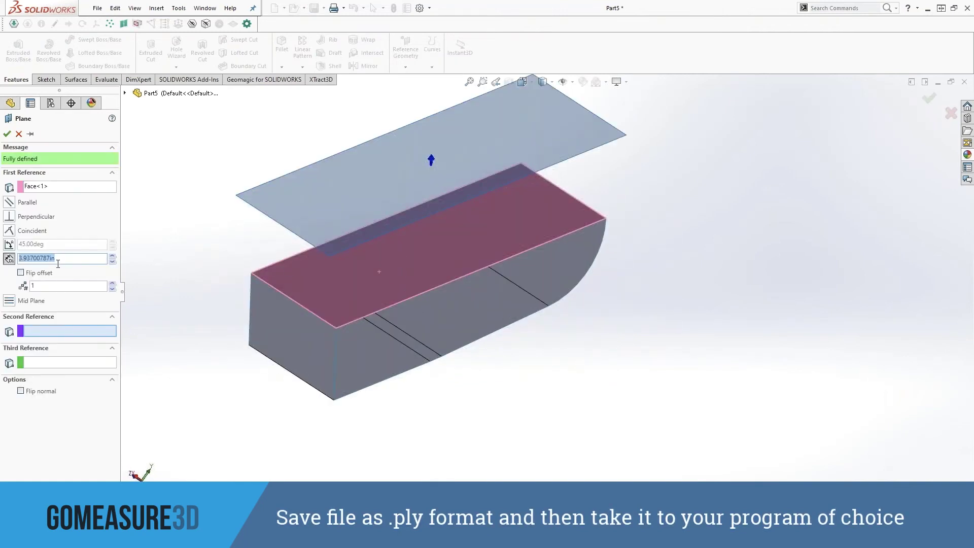
pyautogui.write('0')
pyautogui.press('Return')
pyautogui.click(7, 134)
# - Create a second reference plane at 0 offset from the extruded surface's short flat end face
pyautogui.moveTo(268, 233); pyautogui.dragTo(284, 109, button='middle')
pyautogui.click(407, 67)
pyautogui.click(412, 80)
pyautogui.click(285, 322)
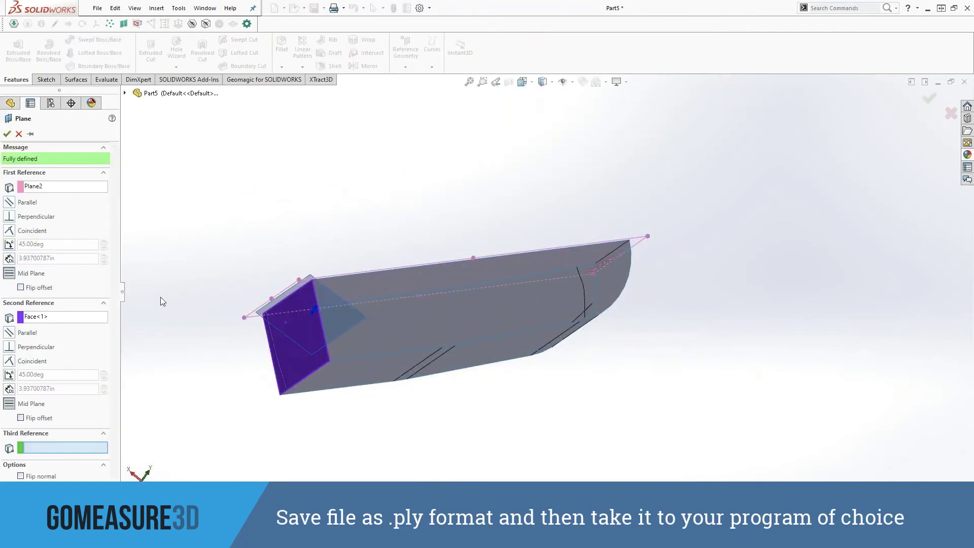
pyautogui.click(48, 314)
pyautogui.rightClick(48, 315)
pyautogui.click(65, 323)
pyautogui.click(53, 189)
pyautogui.rightClick(53, 189)
pyautogui.click(70, 196)
pyautogui.click(278, 319)
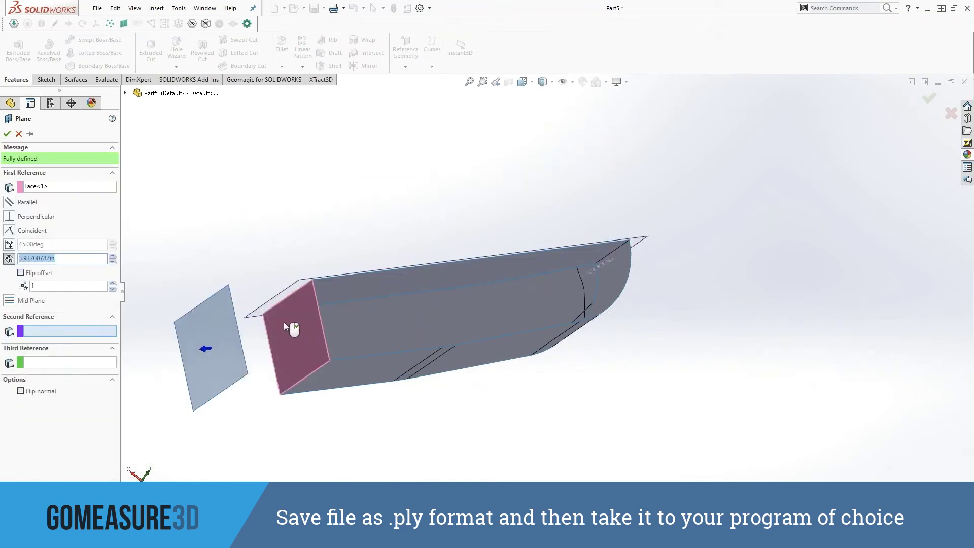
pyautogui.write('0')
pyautogui.click(7, 134)
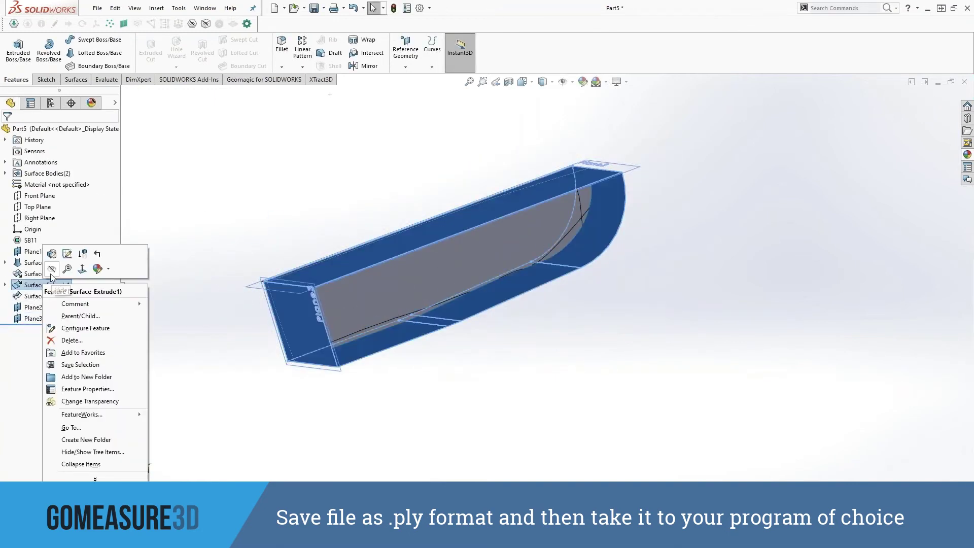
# - Hide the extruded surface and mirror the trimmed surface body across the lengthwise plane
pyautogui.rightClick(44, 285)
pyautogui.click(53, 269)
pyautogui.click(52, 297)
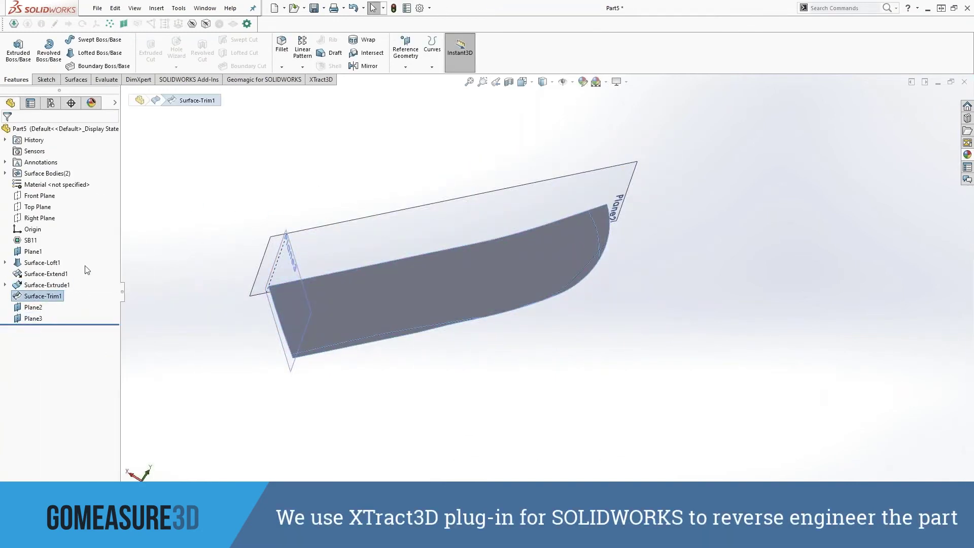
pyautogui.click(362, 66)
pyautogui.click(305, 247)
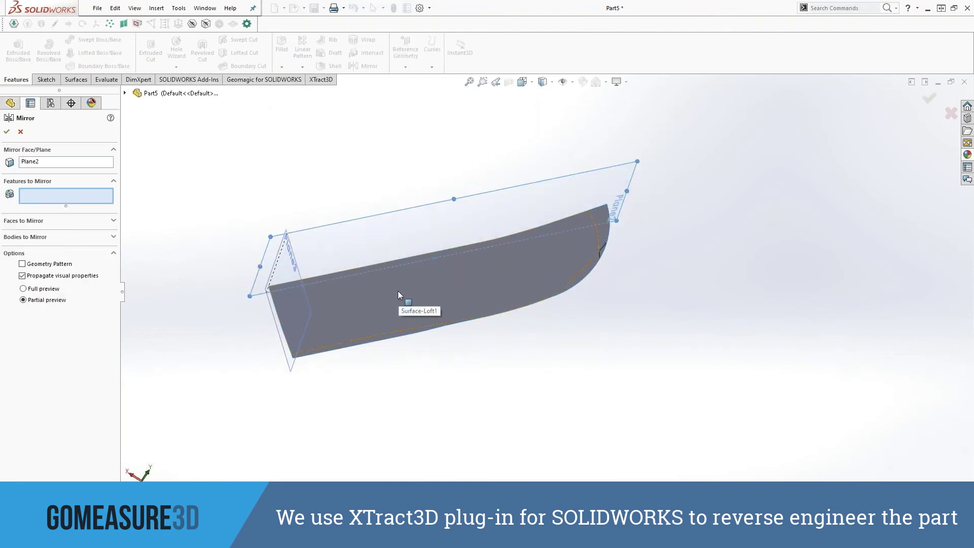
pyautogui.click(113, 236)
pyautogui.click(329, 305)
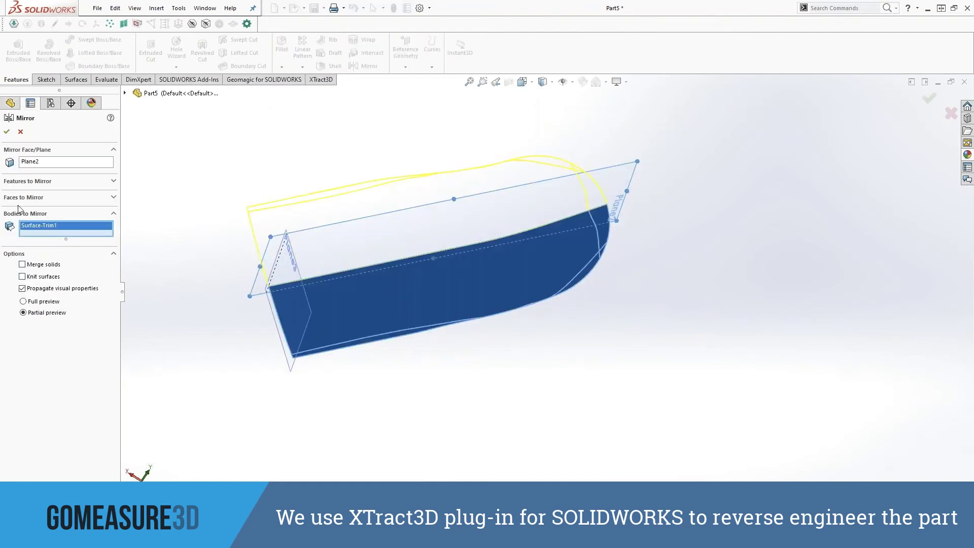
pyautogui.click(7, 134)
# - Mirror both halves of the surface as bodies across the crosswise plane at the board's middle
pyautogui.moveTo(245, 194); pyautogui.dragTo(304, 246, button='middle')
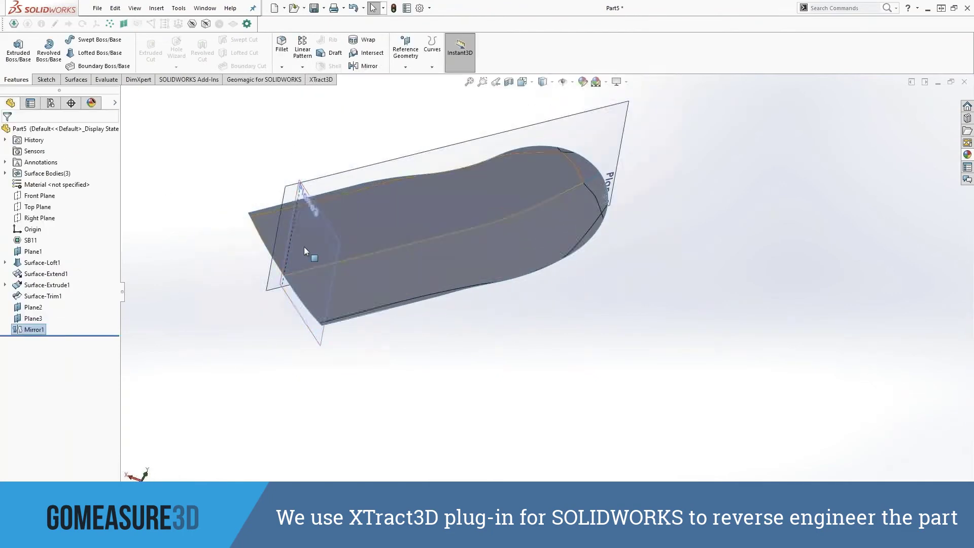
pyautogui.click(368, 68)
pyautogui.click(323, 217)
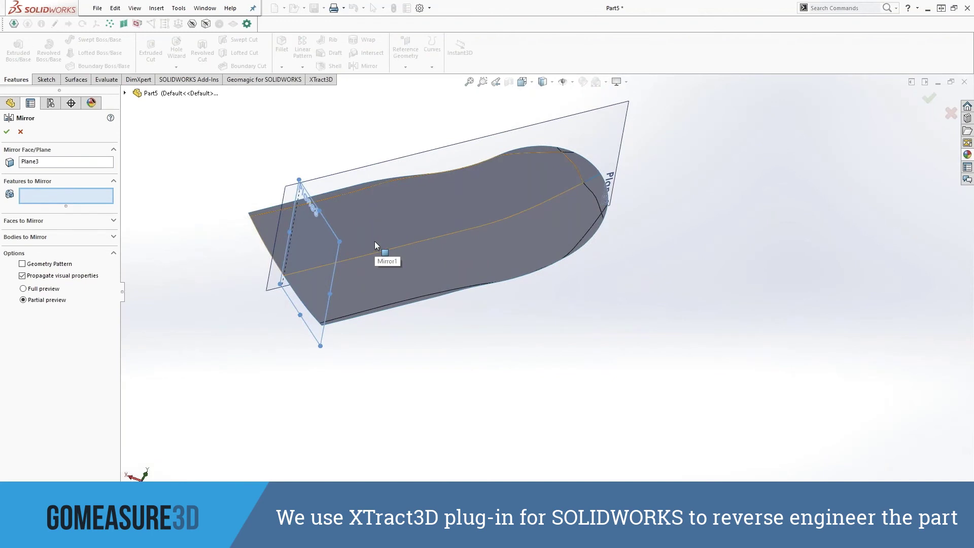
pyautogui.click(108, 237)
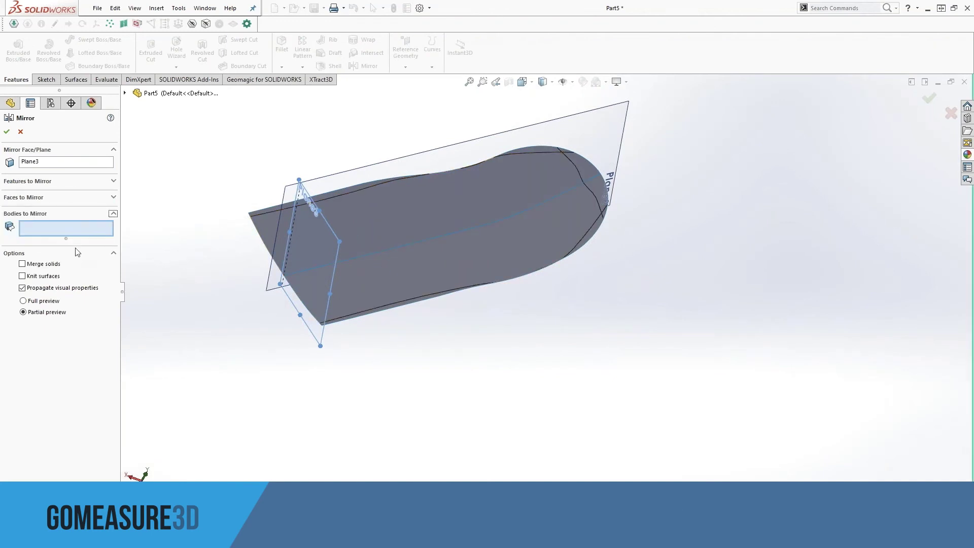
pyautogui.click(387, 248)
pyautogui.press('Return')
pyautogui.moveTo(279, 216); pyautogui.dragTo(282, 275, button='middle')
# - Hide the lengthwise and crosswise reference planes used for mirroring the board surface
pyautogui.rightClick(33, 308)
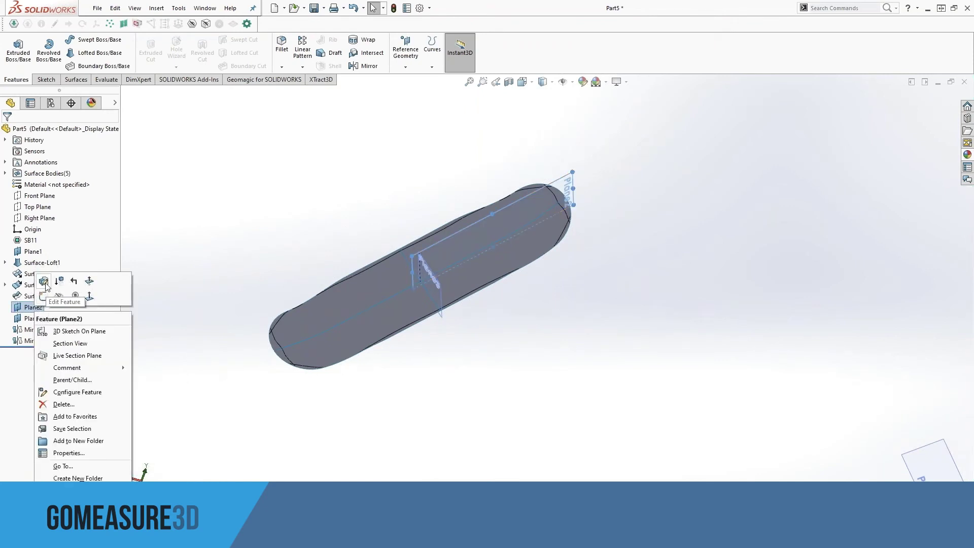
pyautogui.click(59, 296)
pyautogui.click(33, 318)
pyautogui.rightClick(33, 318)
pyautogui.click(59, 306)
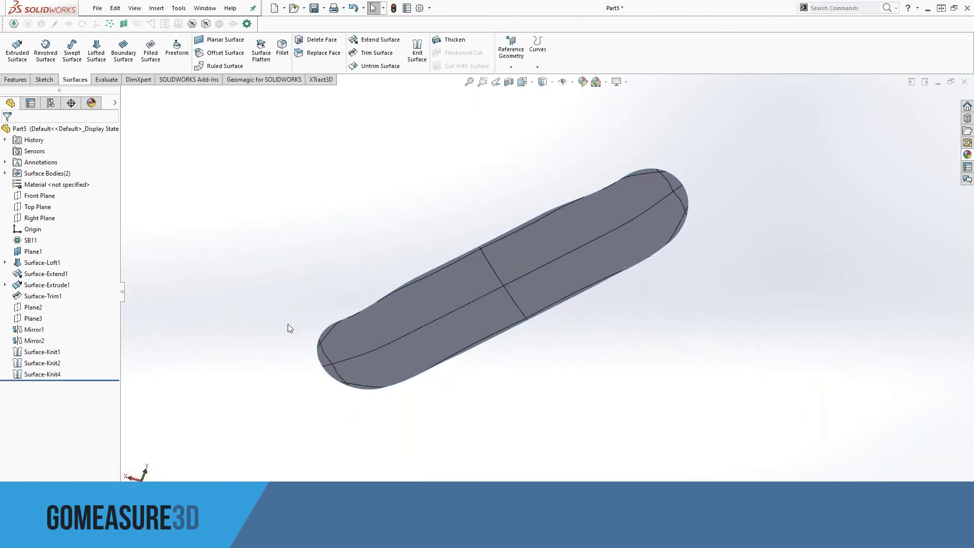
# - Set up a Thicken feature on the knitted board surface with a thickness of 0.75 in
pyautogui.moveTo(287, 328); pyautogui.dragTo(515, 329, button='middle')
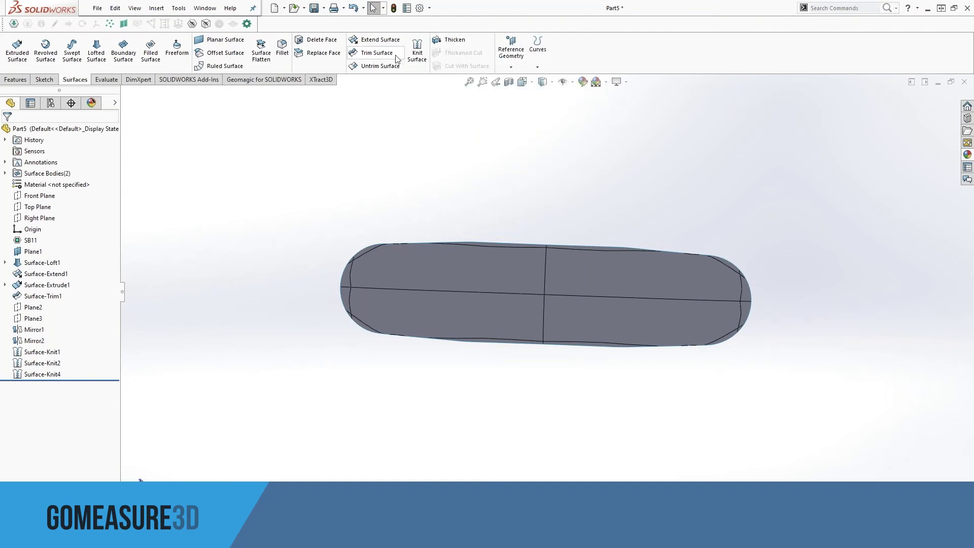
pyautogui.moveTo(469, 142); pyautogui.dragTo(467, 24, button='middle')
pyautogui.moveTo(473, 175); pyautogui.dragTo(476, 119, button='middle')
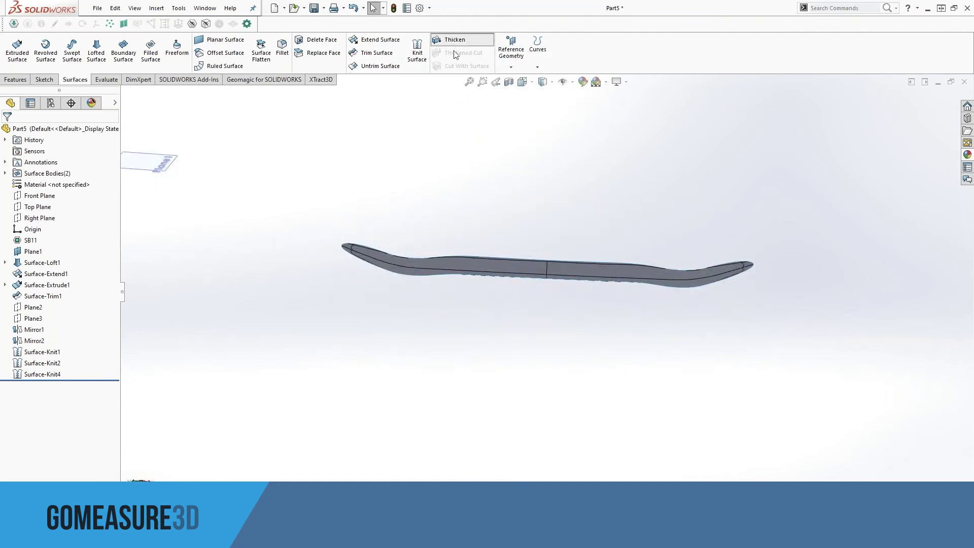
pyautogui.click(445, 40)
pyautogui.click(530, 265)
pyautogui.moveTo(508, 206); pyautogui.dragTo(508, 198, button='middle')
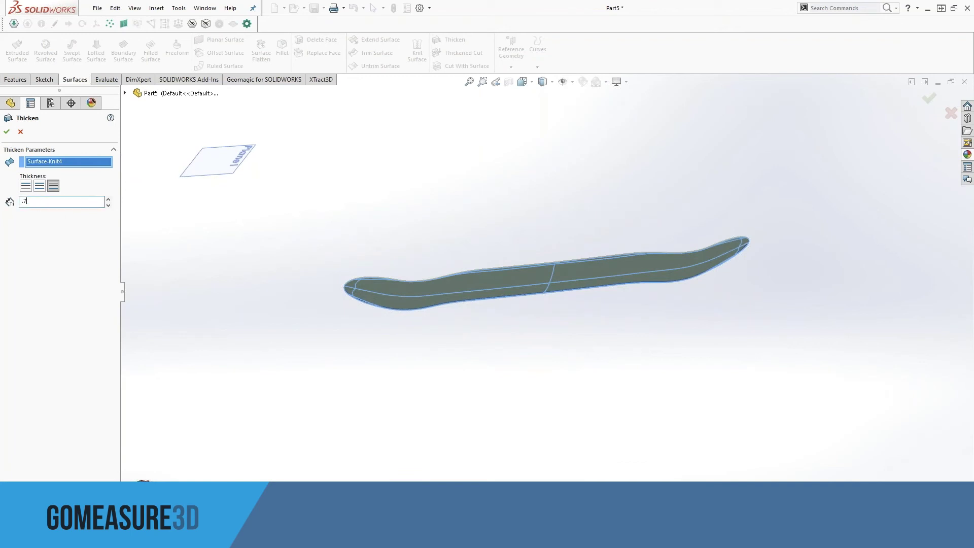
pyautogui.press('Return')
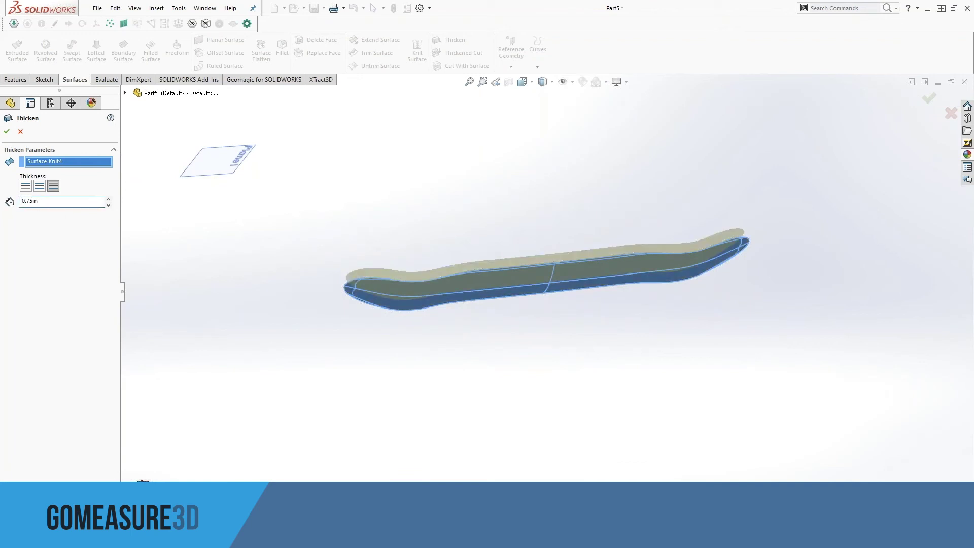
# - Switch the thickening to the opposite side of the surface, set the thickness to 0.50 in and finish the feature
pyautogui.click(28, 187)
pyautogui.moveTo(422, 237); pyautogui.dragTo(421, 179, button='middle')
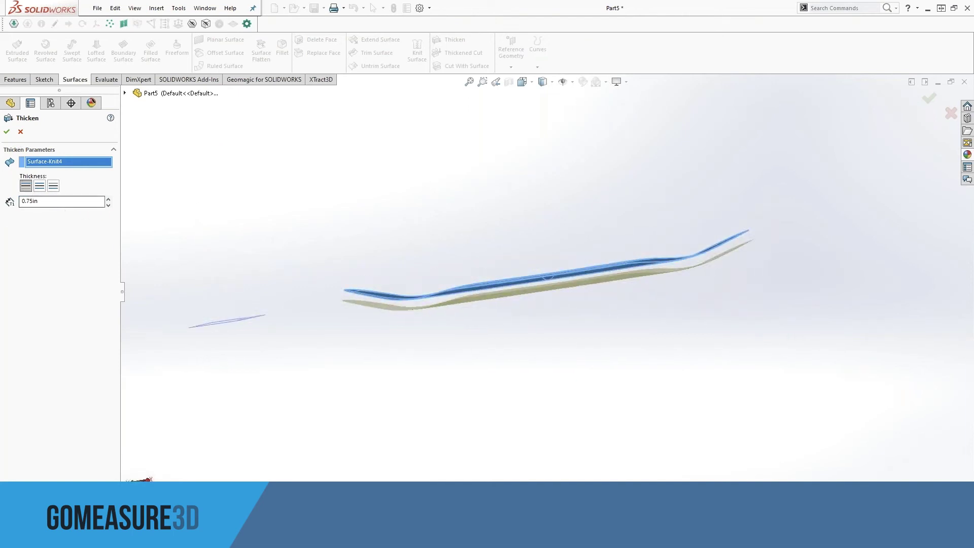
pyautogui.press('BackSpace')
pyautogui.press('BackSpace')
pyautogui.write('5')
pyautogui.press('Return')
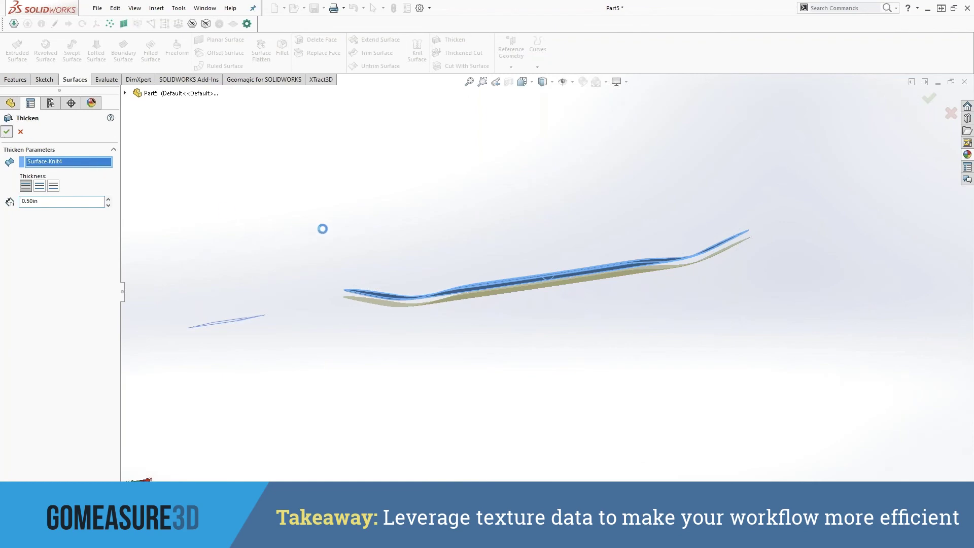
# - Show the SB11 scan mesh again and compare the thickened board with the scan's texture and handwritten notes
pyautogui.moveTo(400, 218); pyautogui.dragTo(512, 163, button='middle')
pyautogui.rightClick(30, 251)
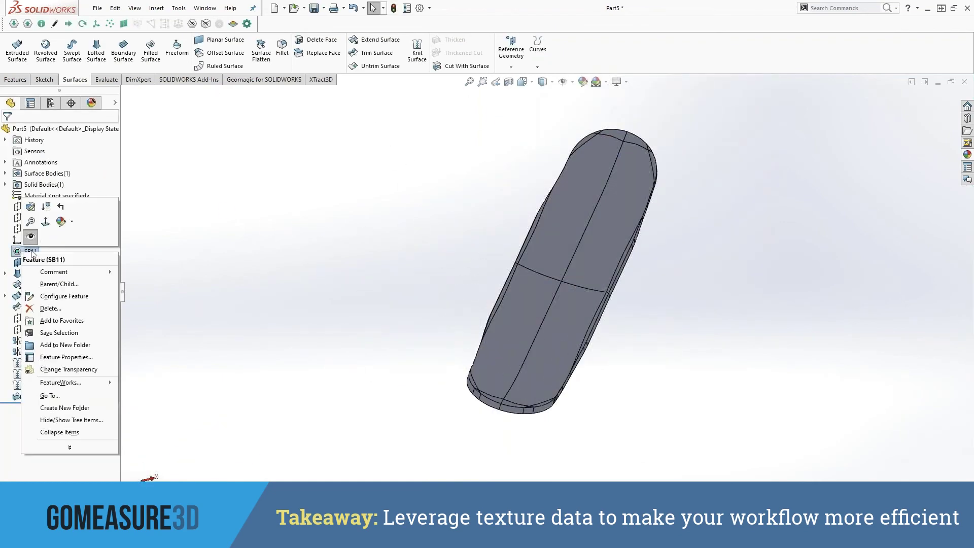
pyautogui.click(31, 236)
pyautogui.moveTo(568, 365); pyautogui.dragTo(670, 315, button='middle')
pyautogui.scroll(3, 670, 316)
pyautogui.scroll(-9, 494, 314)
pyautogui.scroll(2, 485, 274)
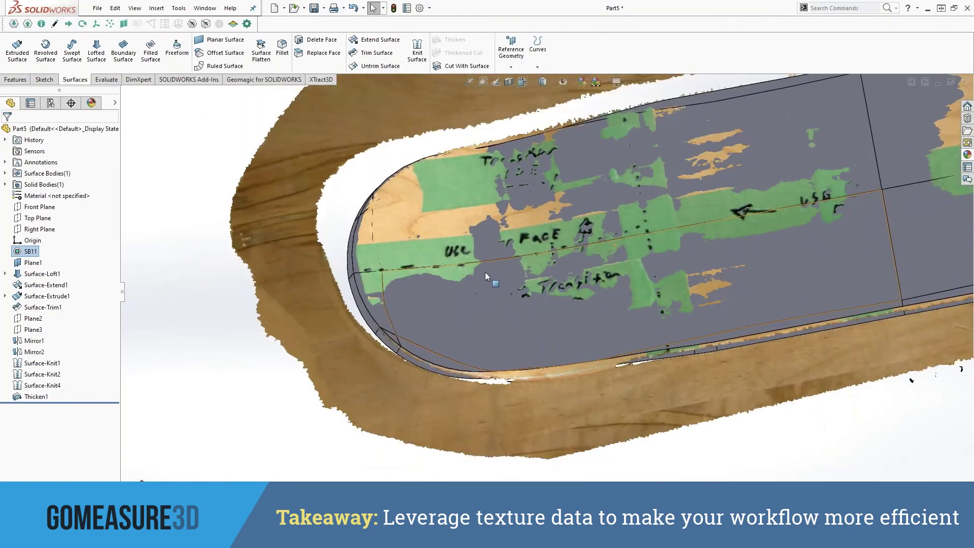
pyautogui.moveTo(546, 269); pyautogui.dragTo(558, 205, button='middle')
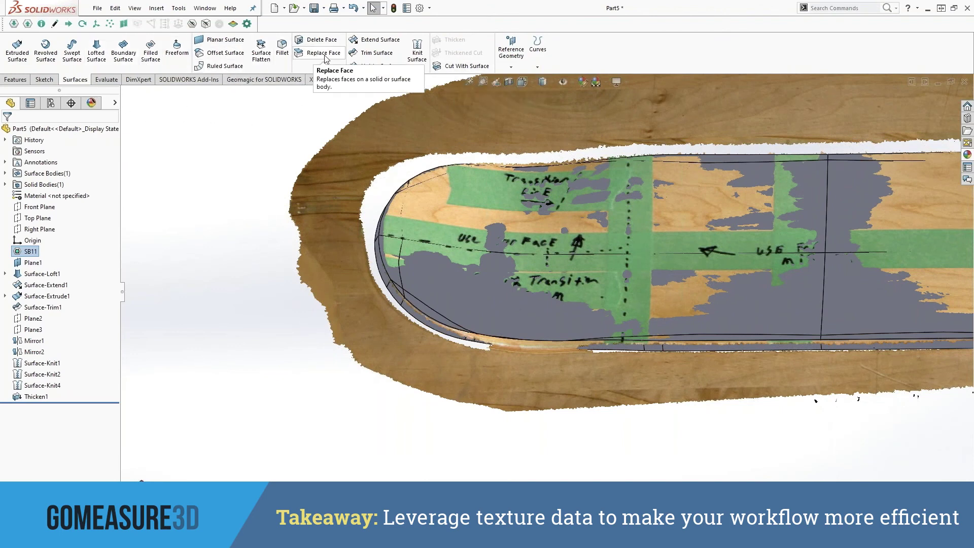
pyautogui.click(276, 164)
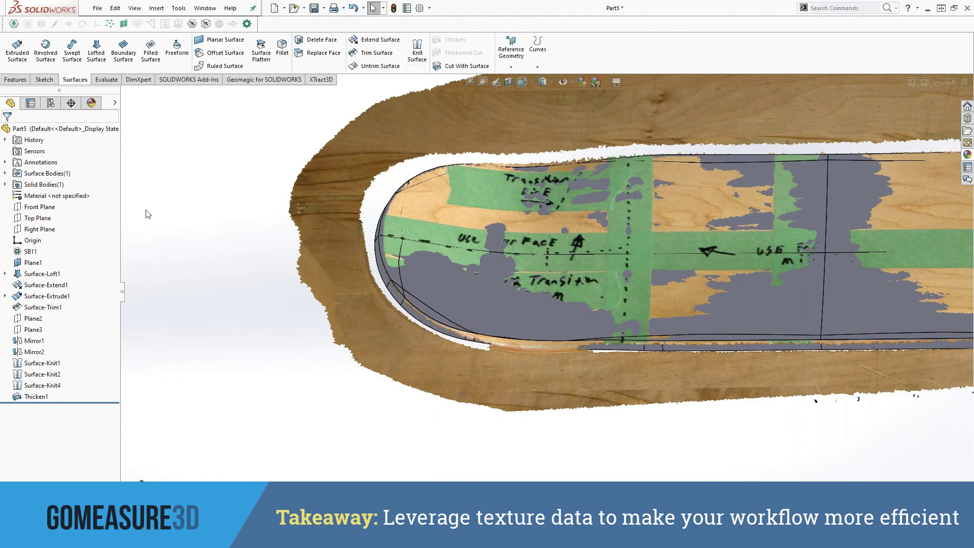
pyautogui.rightClick(748, 334)
pyautogui.click(567, 360)
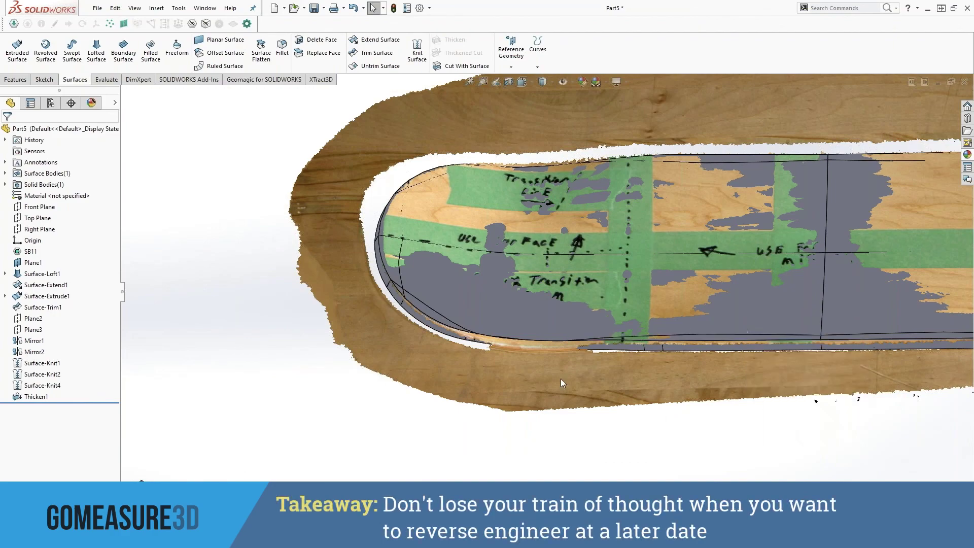
# - Examine the zebra stripes across the thickened board's faces from different angles to judge surface continuity
pyautogui.moveTo(584, 309); pyautogui.dragTo(511, 190, button='middle')
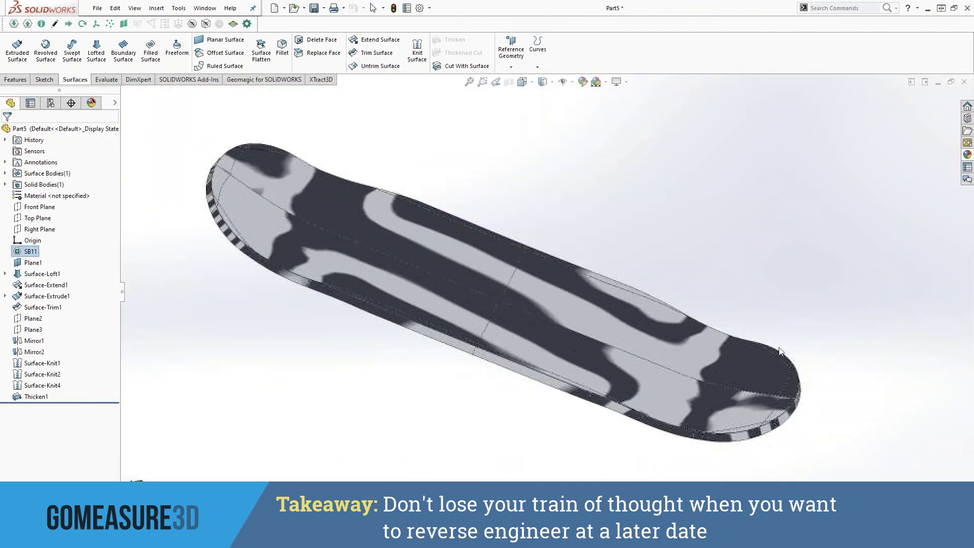
pyautogui.moveTo(608, 253); pyautogui.dragTo(720, 365, button='middle')
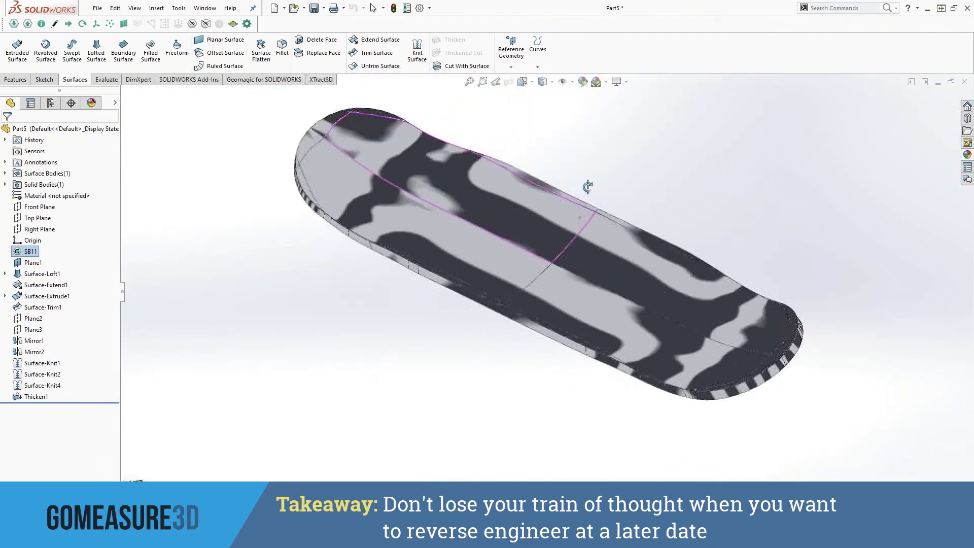